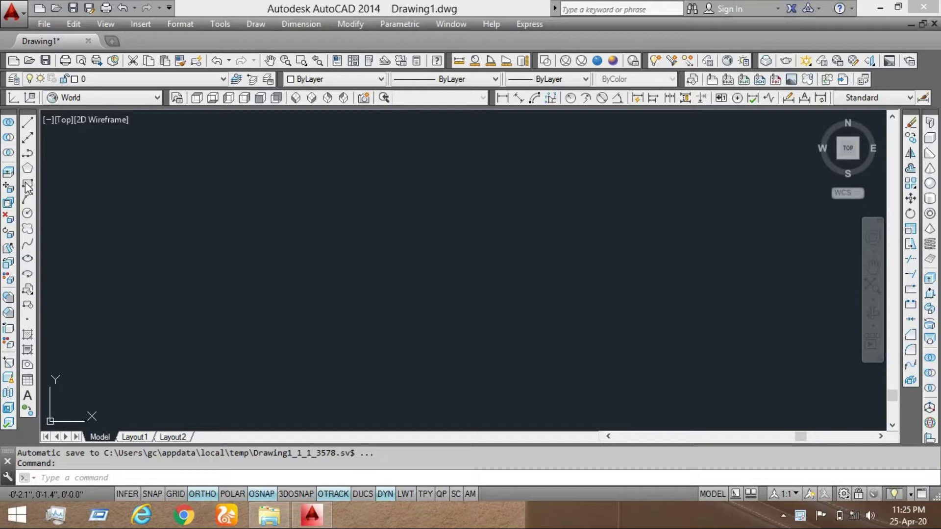
Draw a rectangle near the middle of the empty drawing area by picking two opposite corners
click(283, 208)
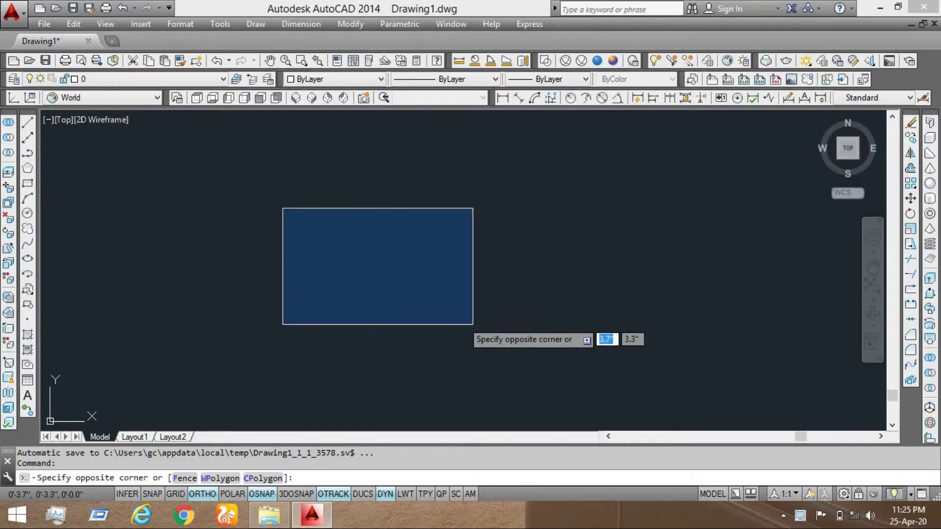
click(485, 327)
click(27, 184)
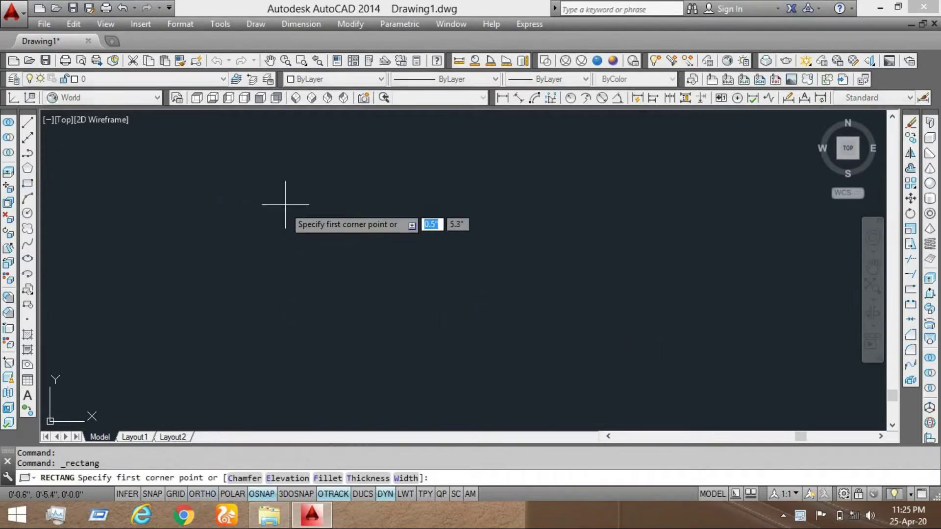
click(289, 199)
click(482, 285)
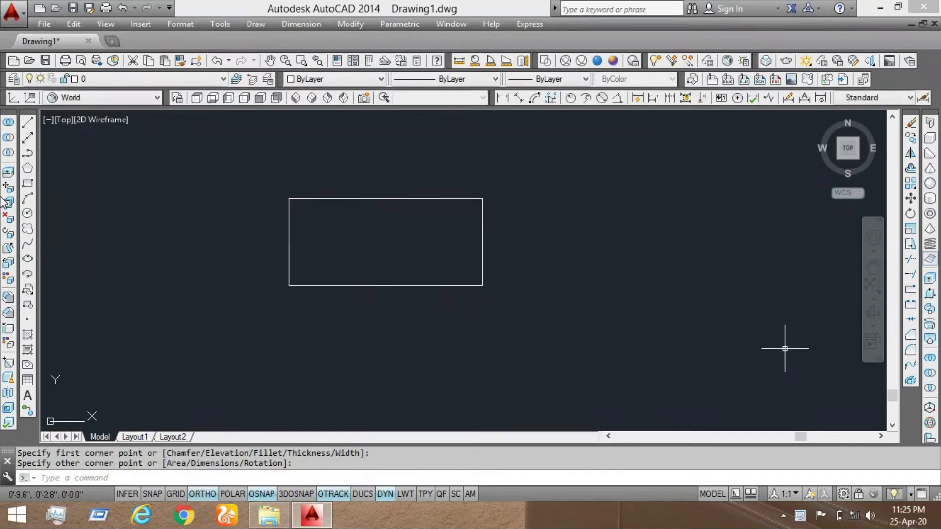
Turn Ortho off and draw a continuous seven-segment zigzag line that crosses the rectangle several times
click(27, 122)
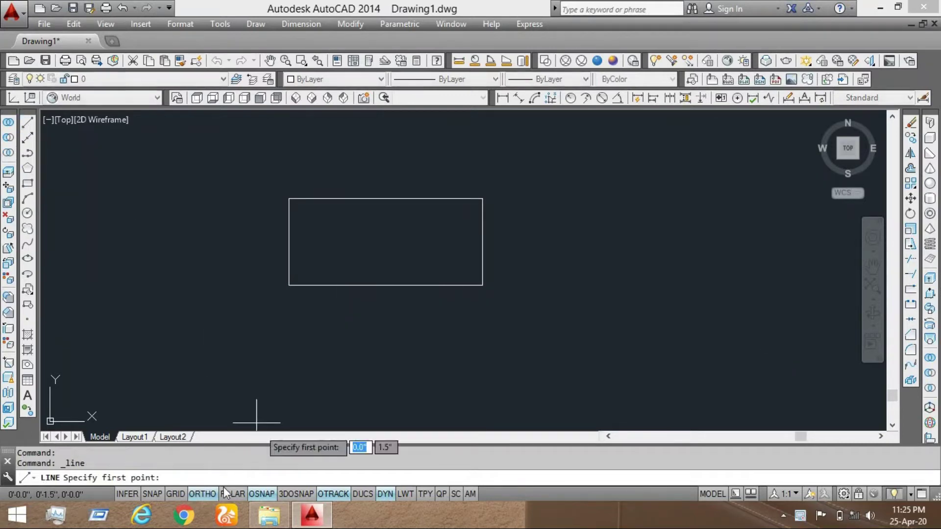
key(F8)
click(359, 157)
click(418, 339)
click(464, 171)
click(544, 286)
click(321, 222)
click(312, 158)
click(216, 272)
click(463, 170)
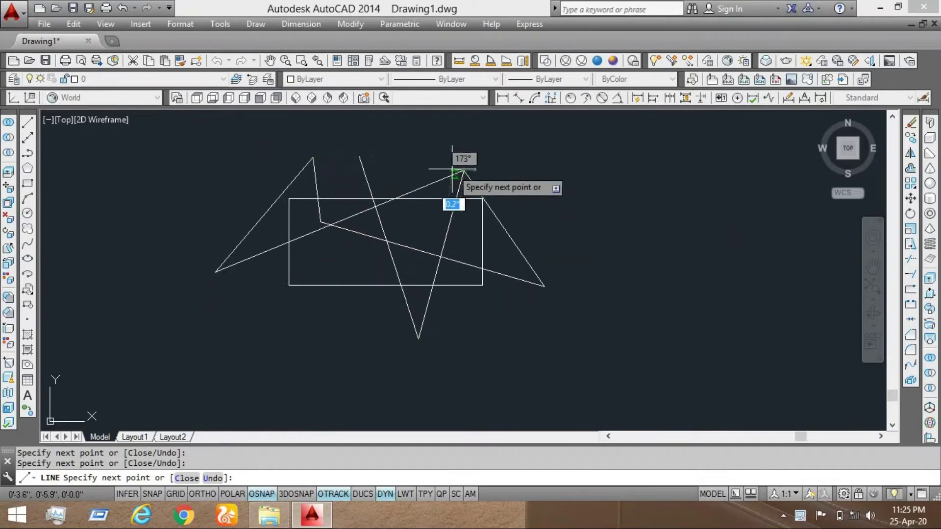
key(Escape)
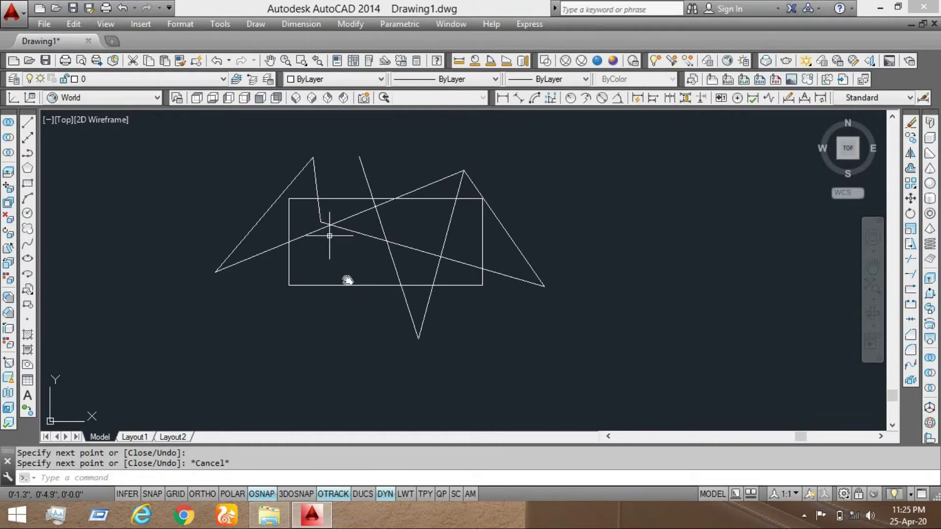
scroll(348, 281, up, 3)
scroll(362, 289, down, 3)
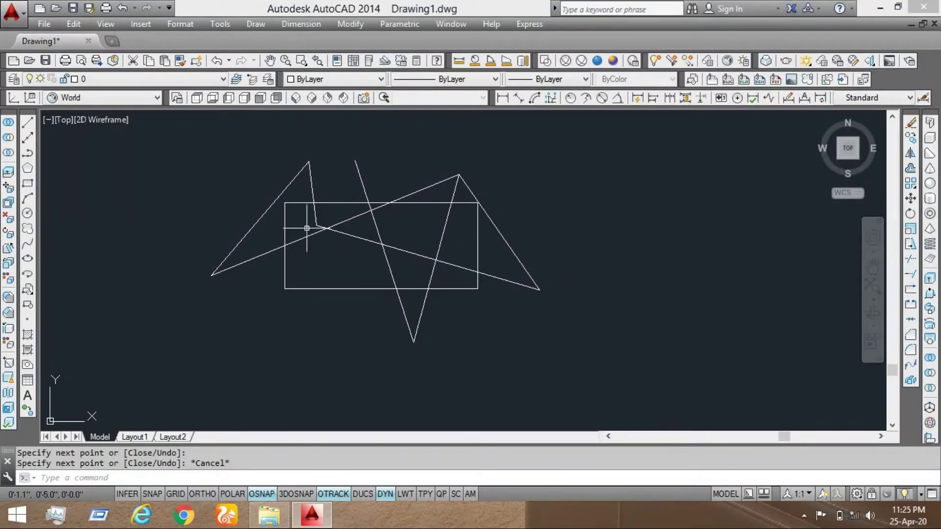
scroll(297, 189, up, 2)
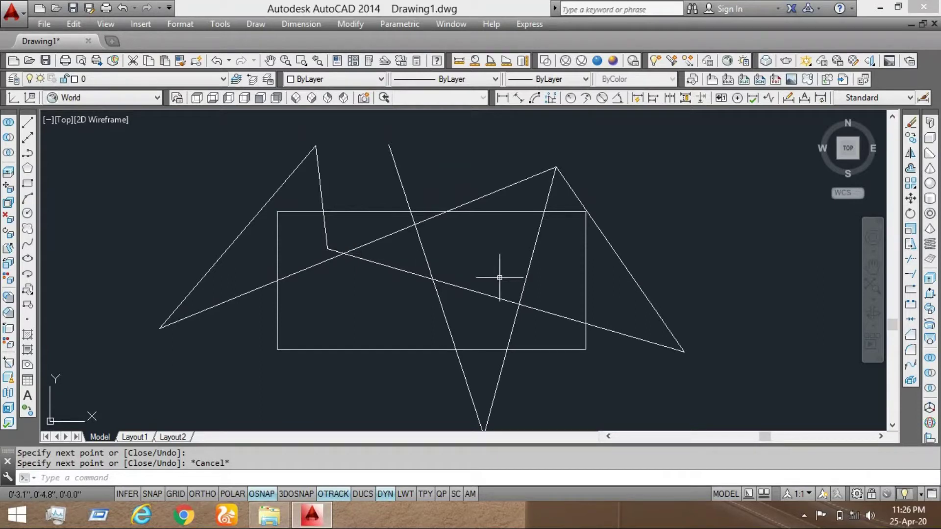
mouse_move(489, 282)
middle_down()
mouse_move(479, 259)
mouse_move(474, 269)
middle_up()
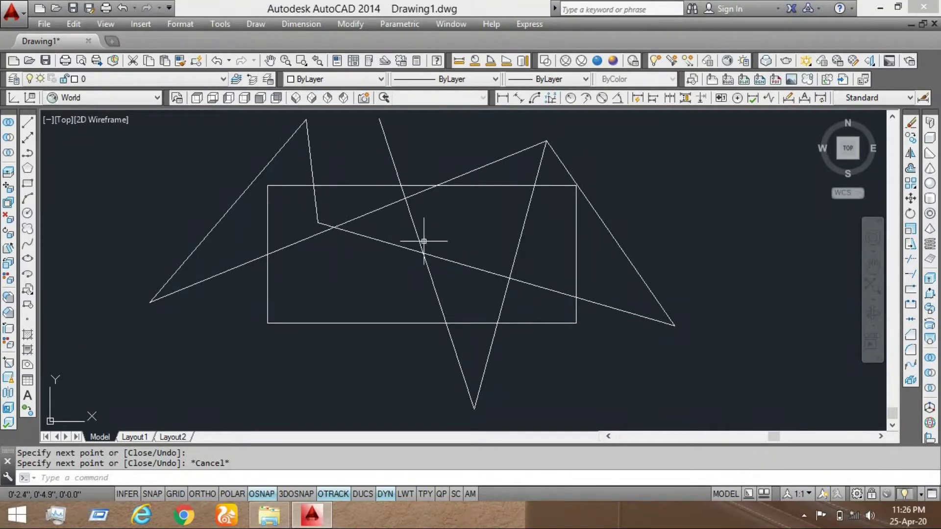
middle_drag(592, 286, 591, 268)
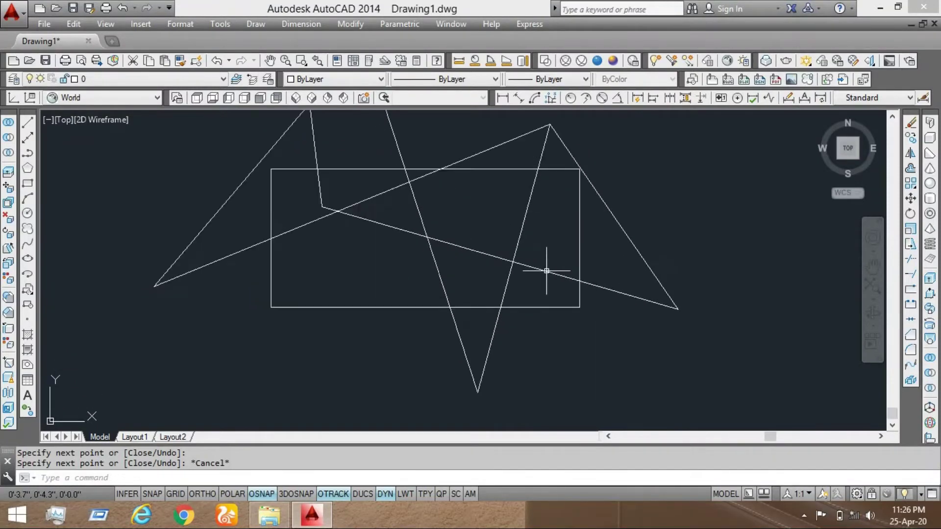
scroll(546, 269, up, 2)
scroll(555, 275, down, 2)
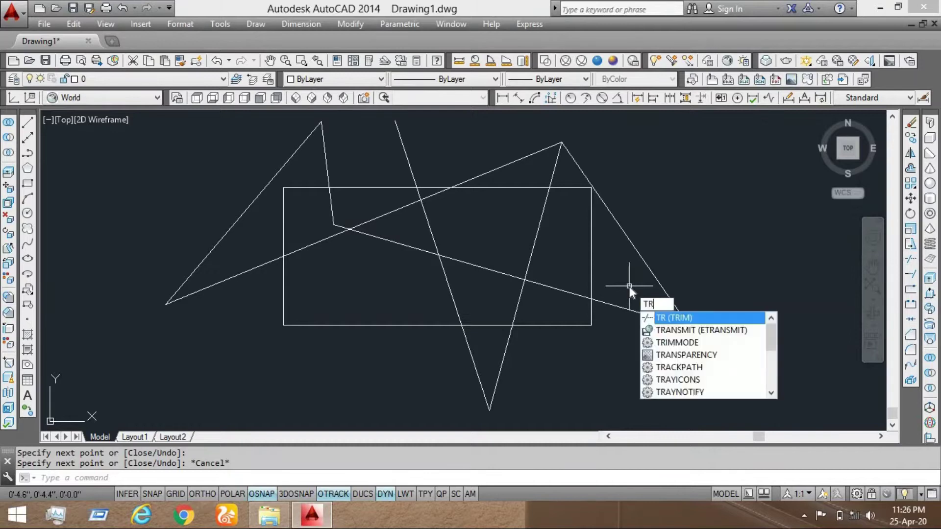
Trim the short upper-left end of the long diagonal inside the rectangle, using the rectangle and all zigzag lines as cutting edges
click(707, 319)
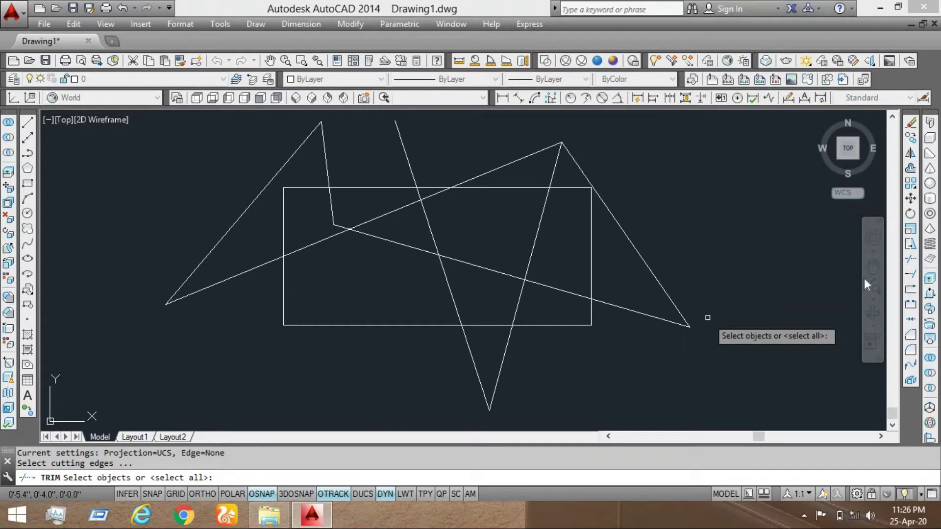
key(Escape)
key(Return)
scroll(612, 251, down, 2)
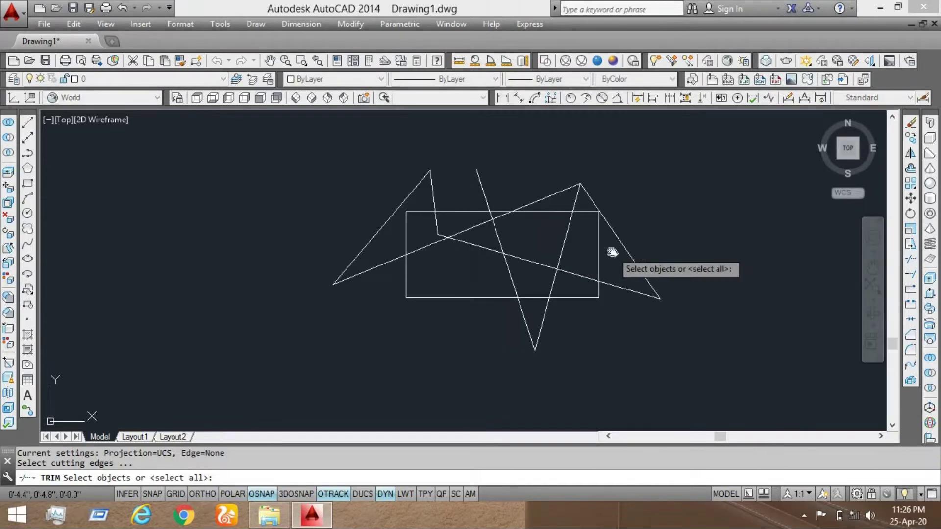
click(713, 167)
click(276, 347)
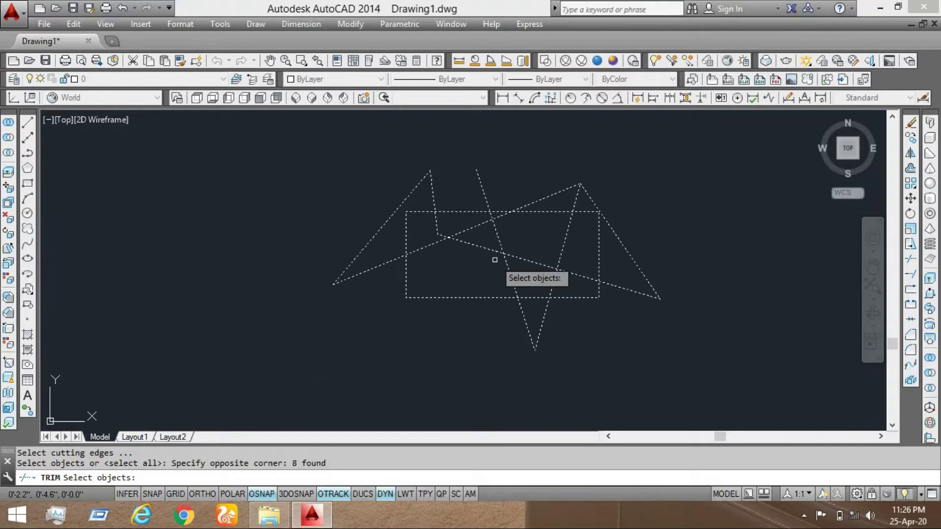
key(Return)
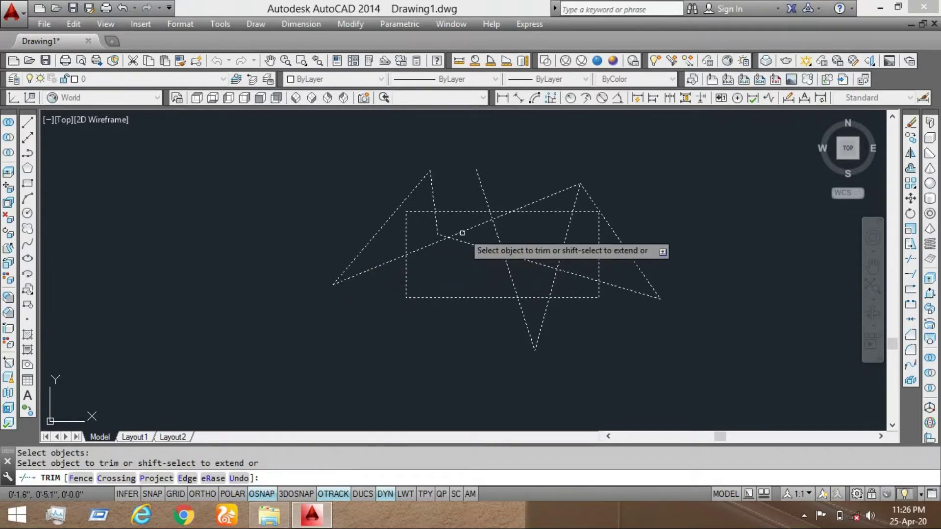
scroll(463, 233, up, 6)
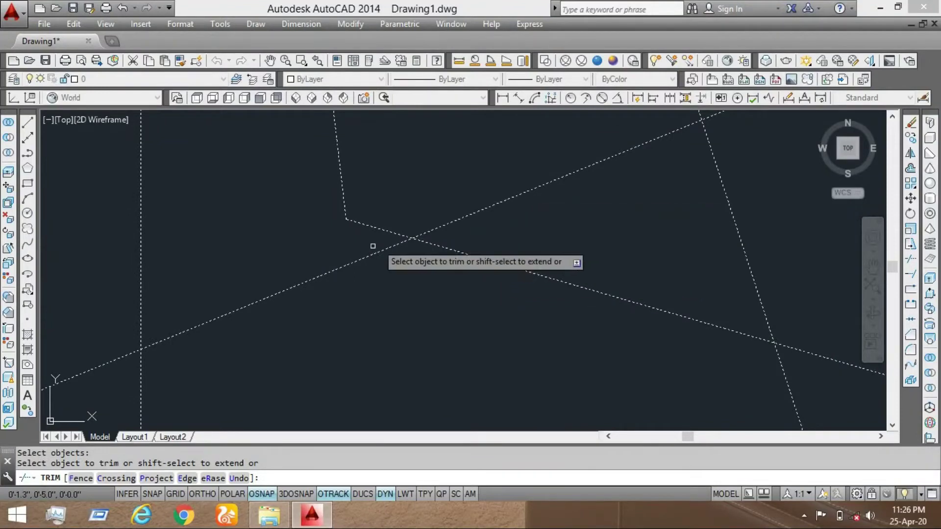
click(411, 237)
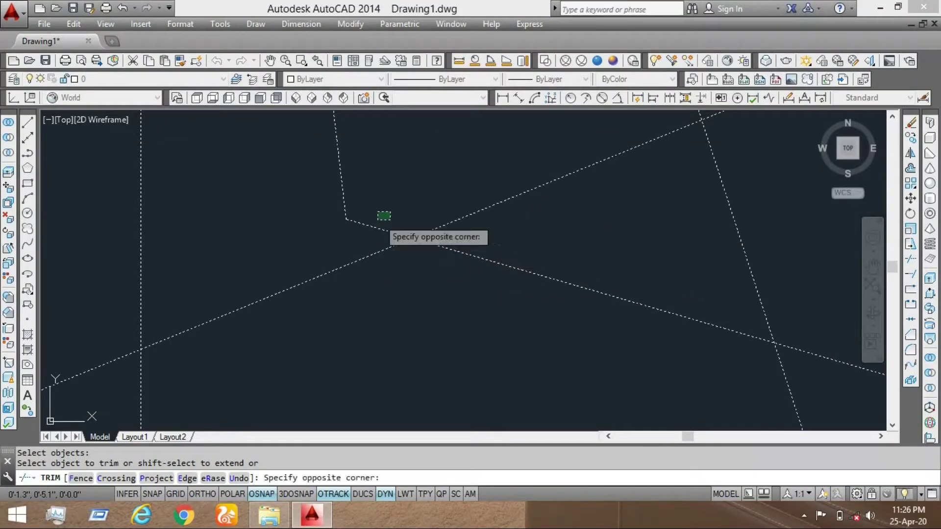
click(365, 236)
Trim away the remaining pieces of that diagonal inside the rectangle, one intersection at a time, up to the rectangle's right edge
scroll(490, 283, down, 3)
middle_drag(502, 282, 406, 235)
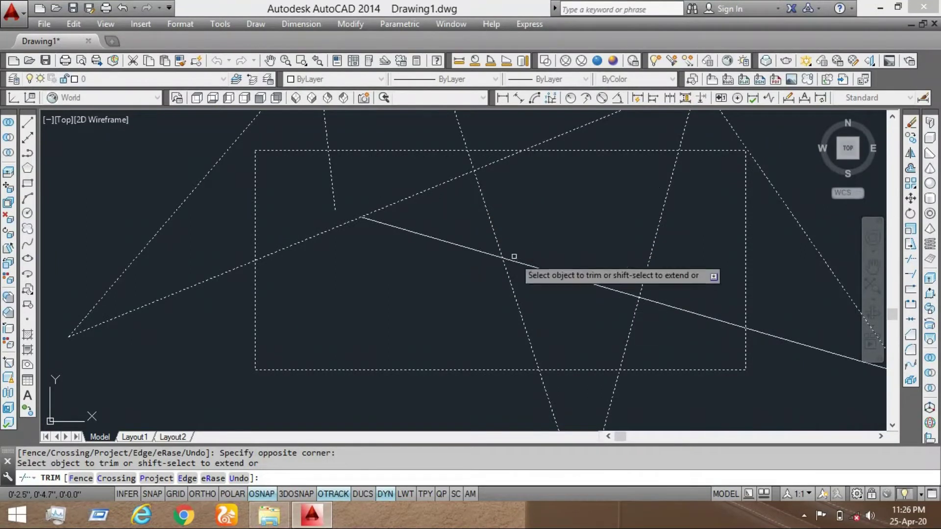
click(438, 237)
middle_drag(595, 285, 410, 275)
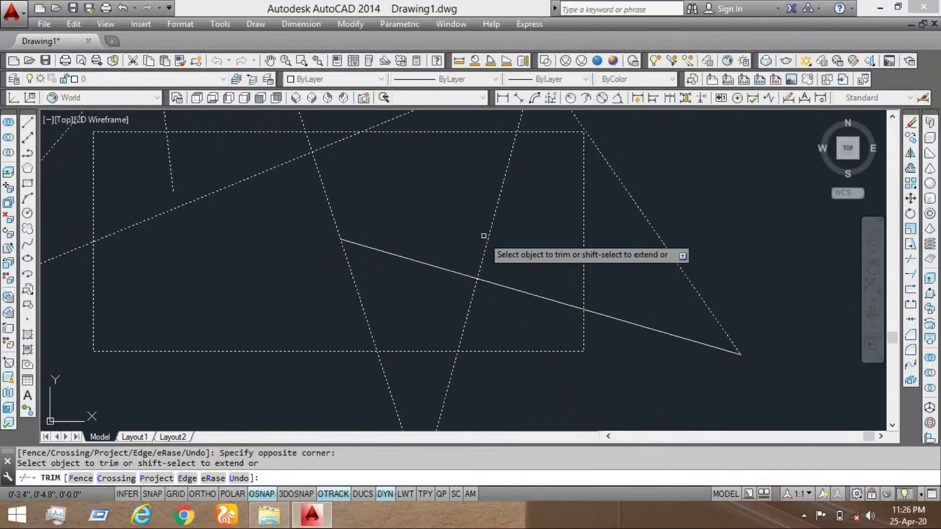
click(431, 236)
click(398, 286)
middle_drag(501, 310, 392, 269)
scroll(385, 263, up, 2)
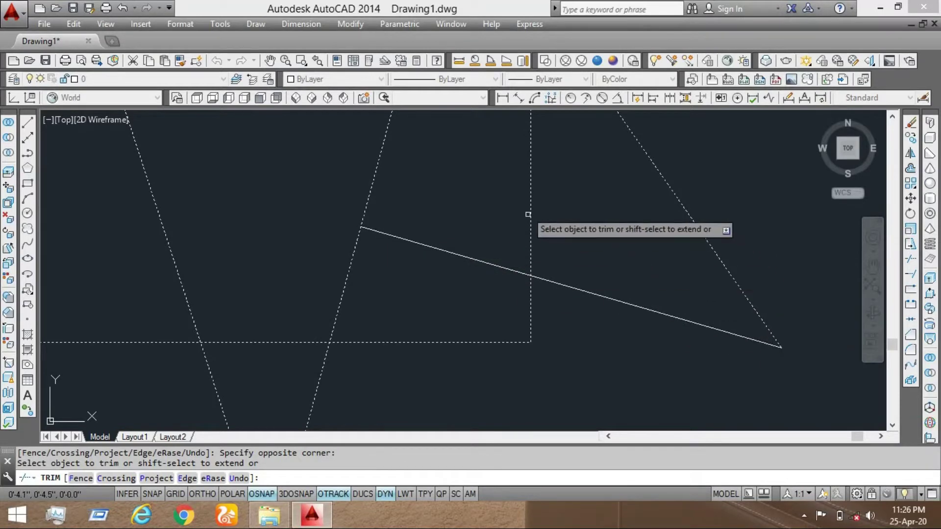
click(503, 244)
click(452, 291)
Try to trim the leftover diagonal piece between the rectangle's right edge and the outer right vertex, and leave the Trim command
mouse_move(607, 363)
middle_down()
mouse_move(503, 344)
mouse_move(450, 321)
middle_up()
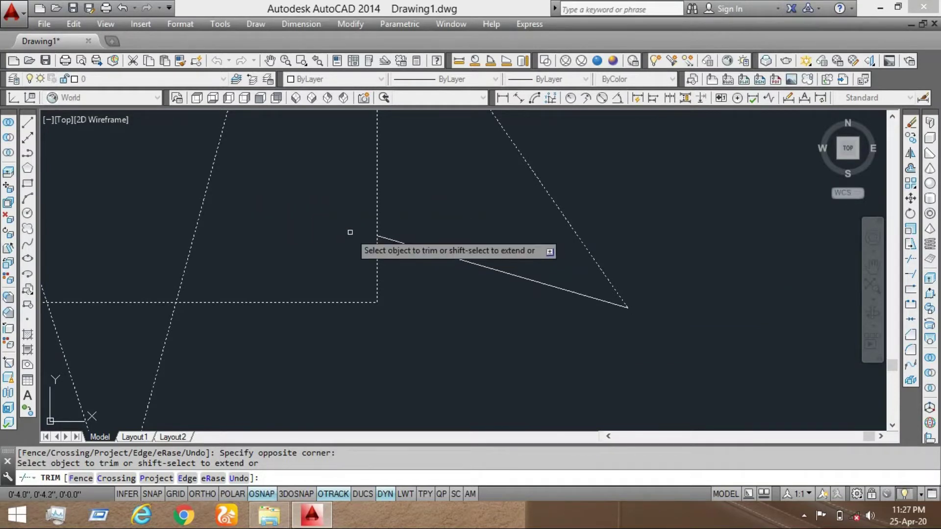
click(500, 244)
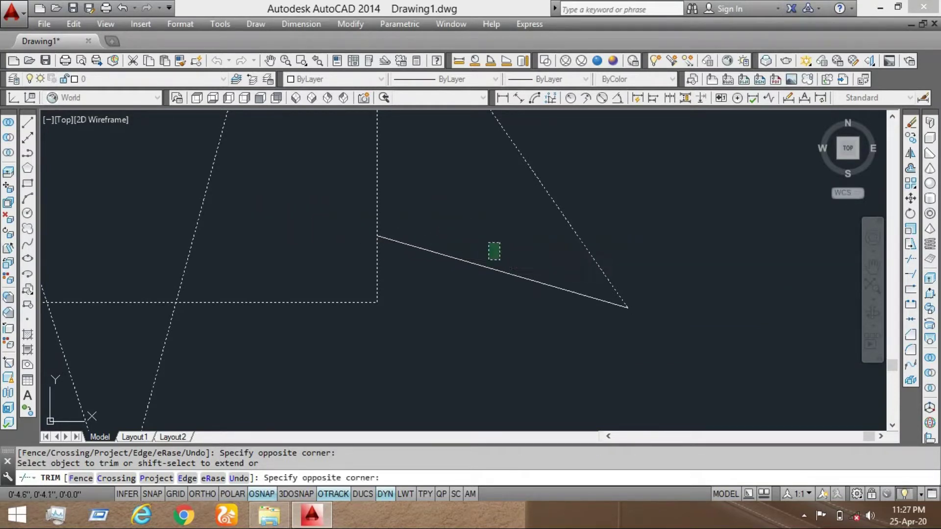
click(473, 295)
click(500, 239)
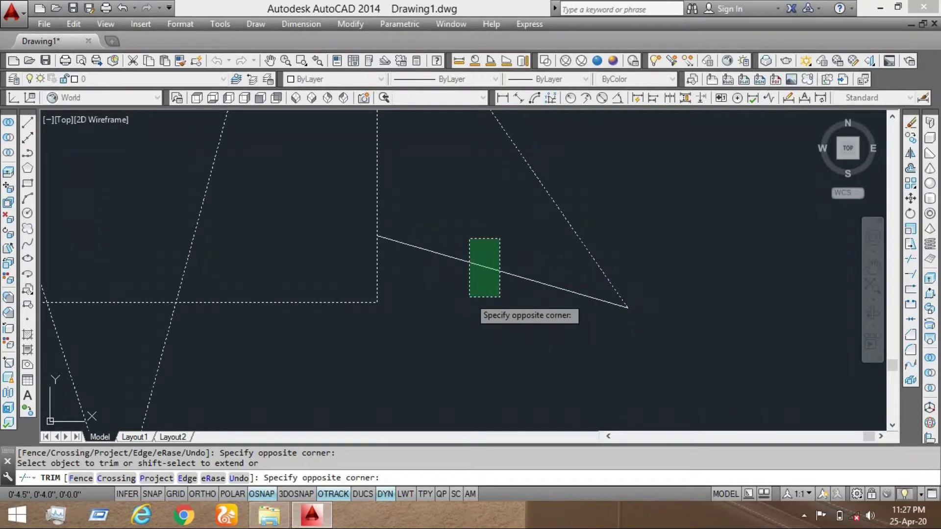
click(448, 308)
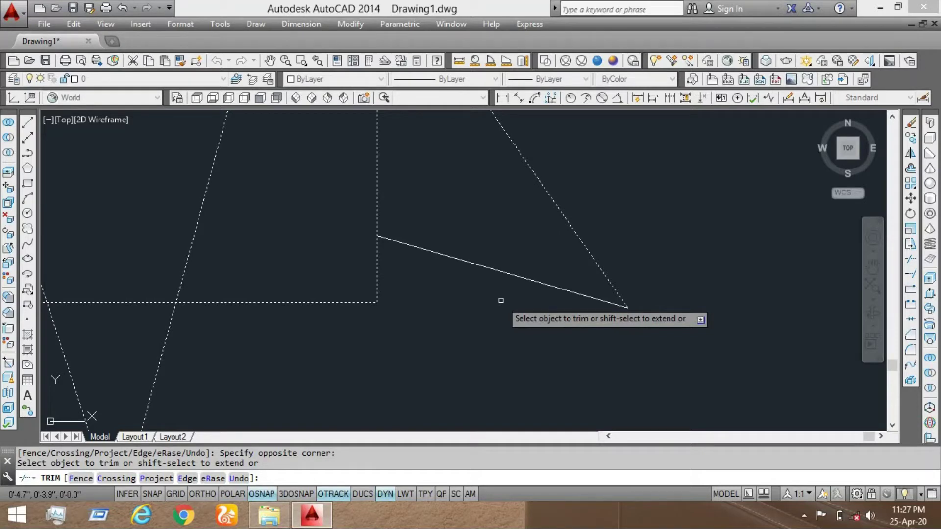
scroll(638, 311, down, 2)
key(Escape)
Draw a separate, nearly horizontal line in the empty space to the right of the zigzag shape
scroll(556, 309, down, 5)
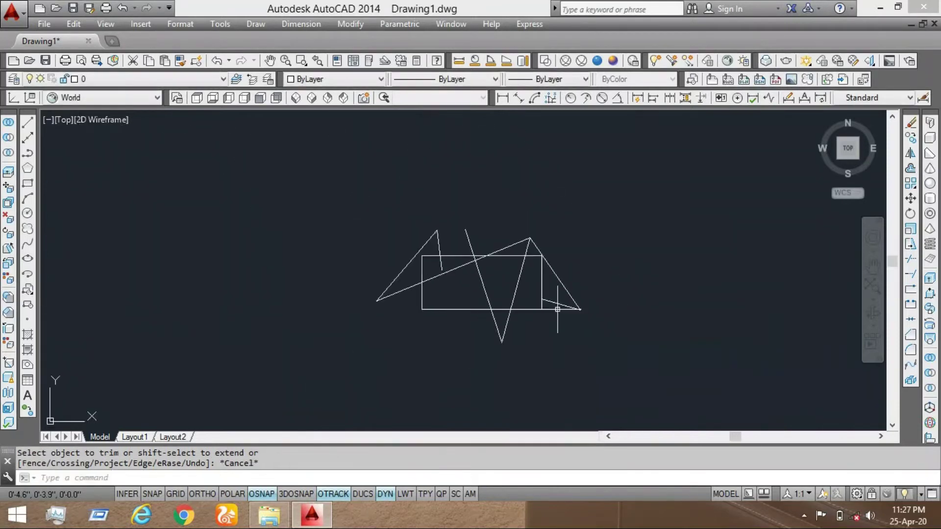
scroll(719, 277, up, 1)
middle_drag(599, 312, 596, 300)
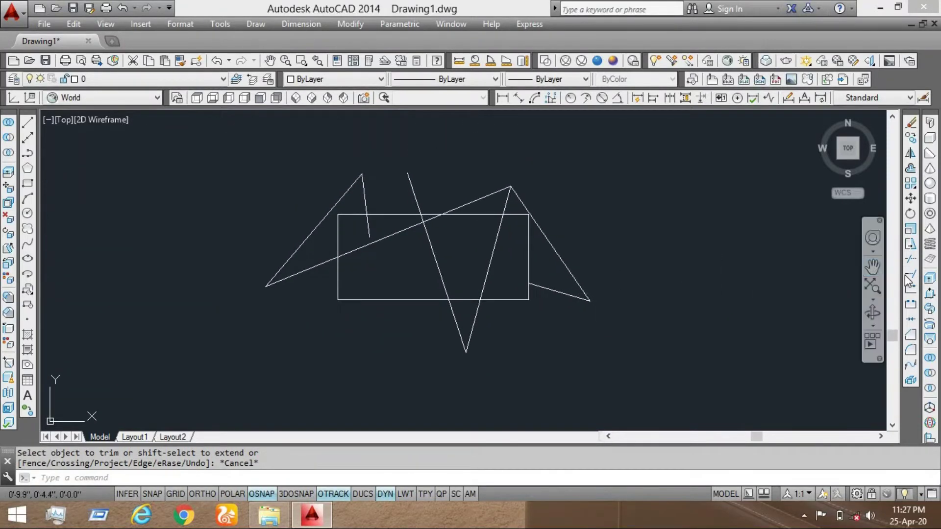
middle_drag(679, 260, 522, 262)
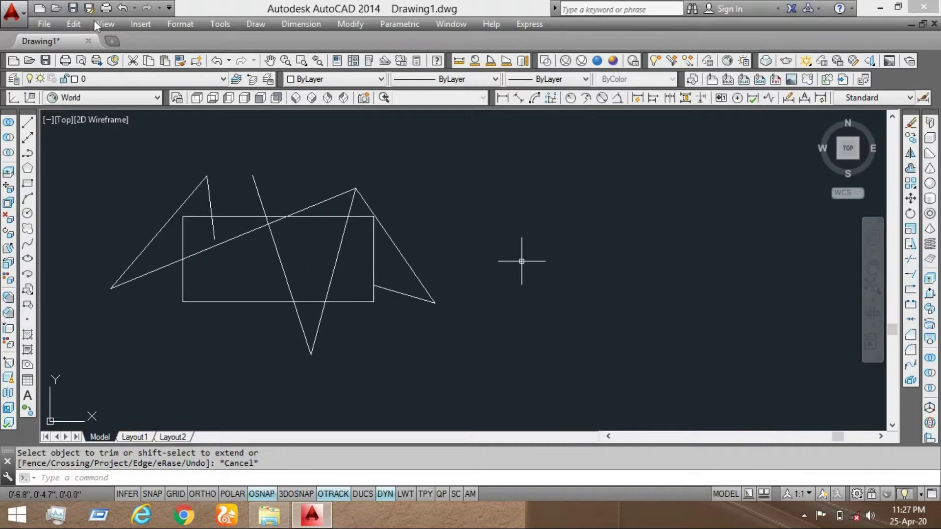
click(29, 122)
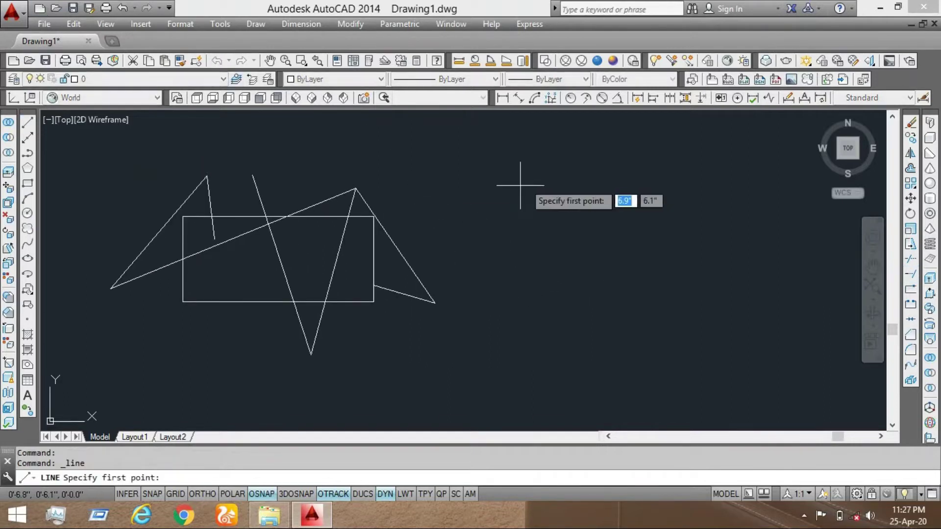
click(495, 272)
click(636, 265)
key(Escape)
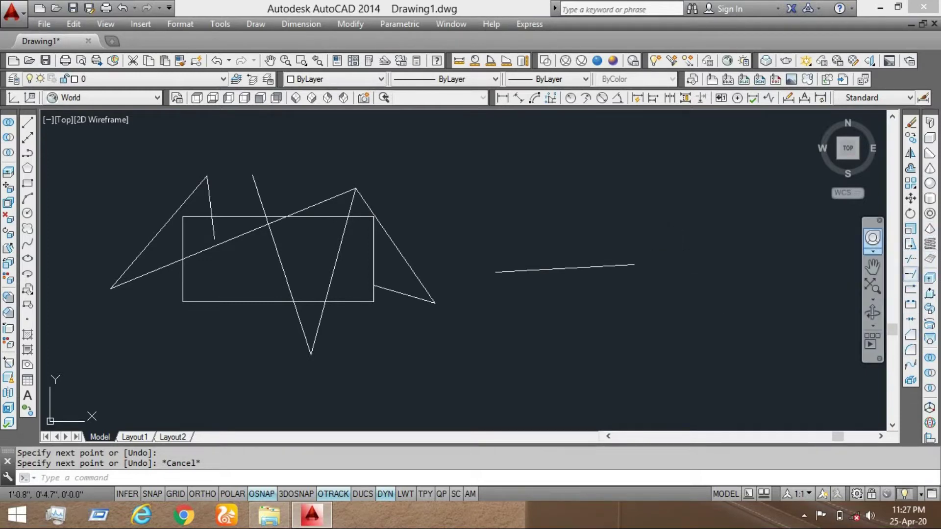
Stretch the separate line's left endpoint across the zigzag shape, bring it back to the shape's right side and deselect the line
click(571, 269)
click(539, 311)
click(496, 272)
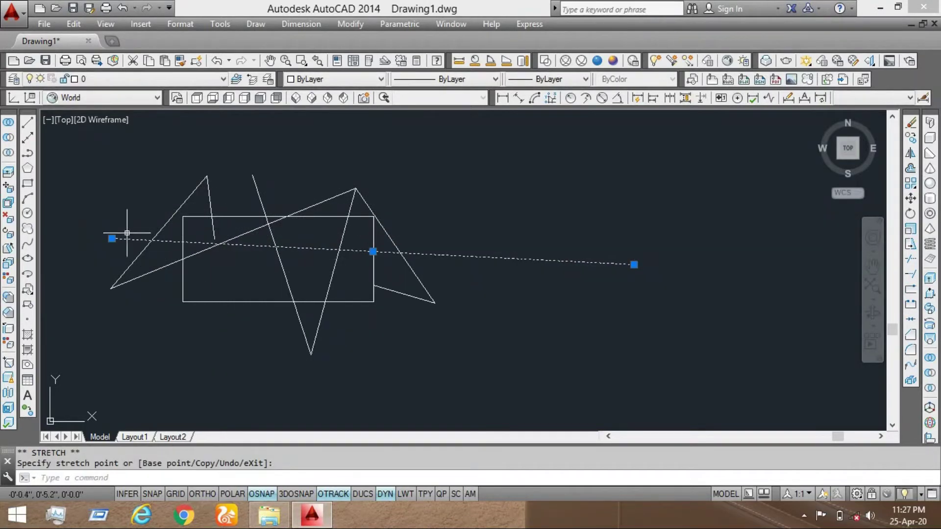
click(491, 271)
click(490, 272)
key(Escape)
Extend the separate line leftward to the rectangle's right edge, using the rectangle and all zigzag lines as boundary edges
click(909, 278)
middle_drag(406, 248, 463, 241)
scroll(463, 236, down, 2)
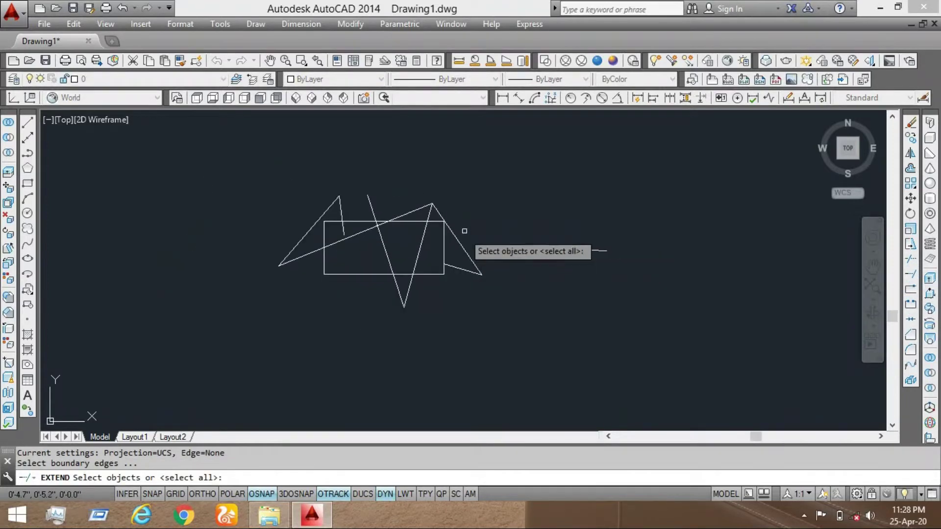
click(485, 172)
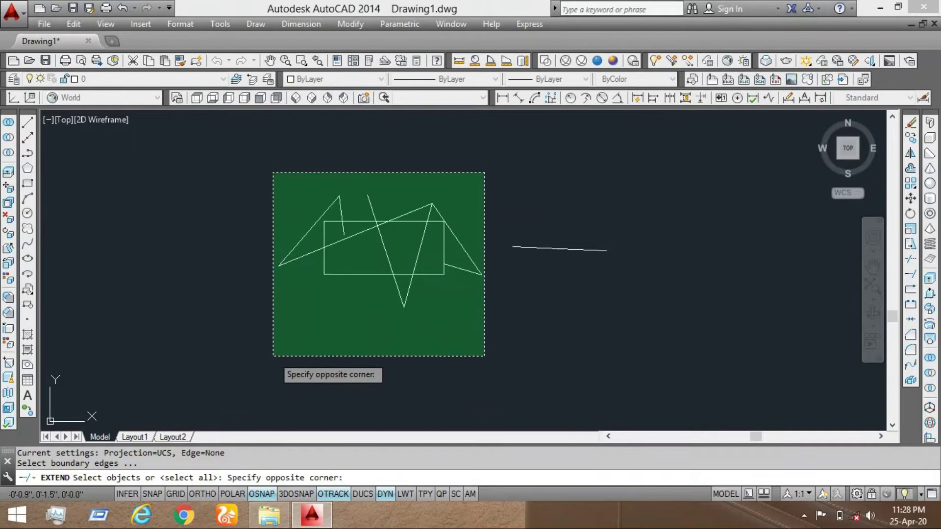
click(275, 357)
key(Return)
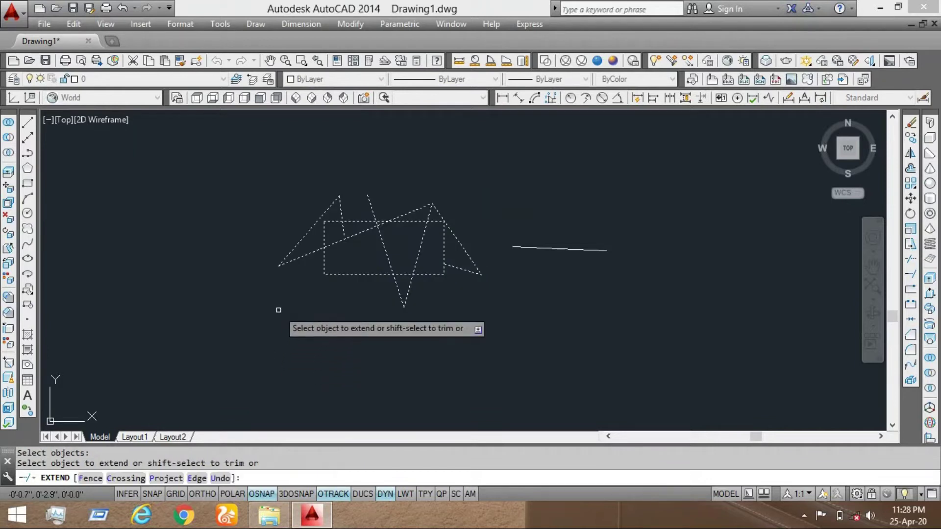
scroll(316, 235, up, 2)
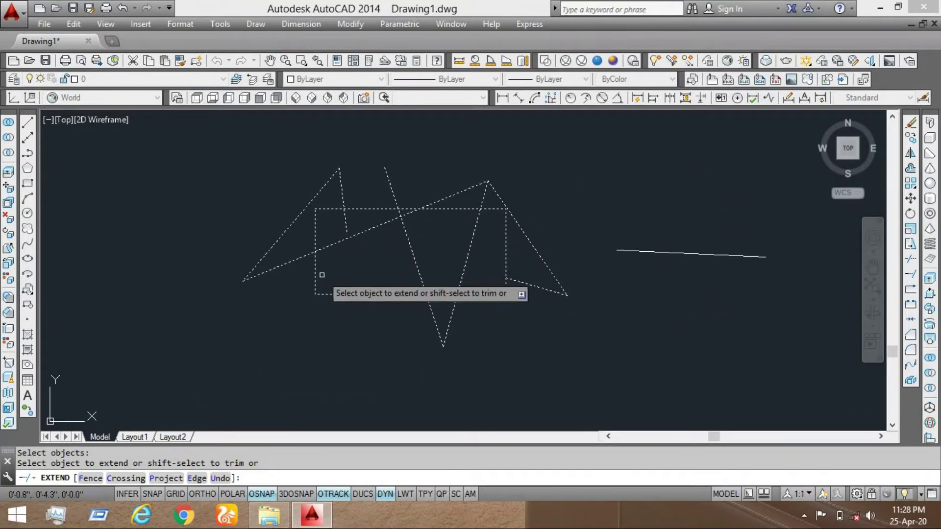
click(624, 251)
click(549, 247)
Keep extending the line leftward through each crossing line until it meets the outermost left zigzag segment
click(514, 245)
click(448, 243)
click(399, 243)
click(351, 240)
click(338, 238)
click(305, 238)
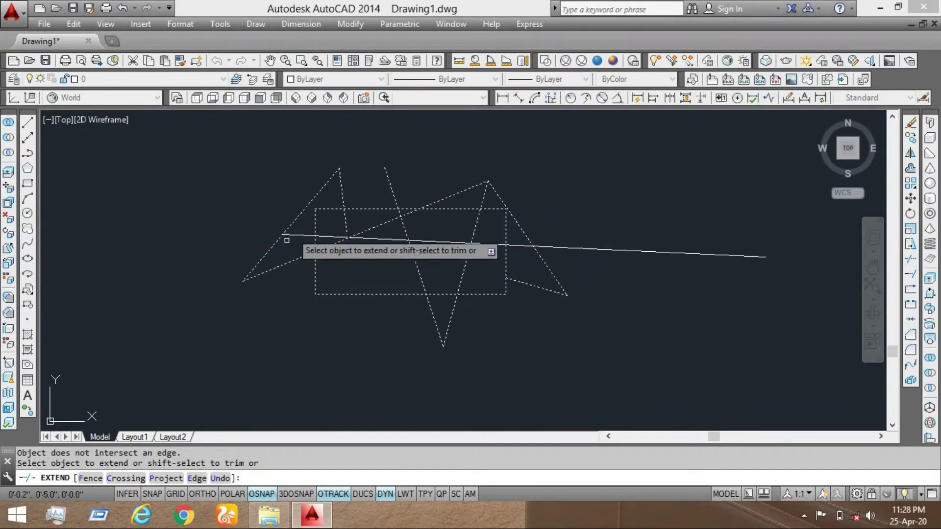
Leave the Extend command and undo the leftward extension of the separate line
scroll(292, 243, up, 4)
scroll(292, 238, down, 4)
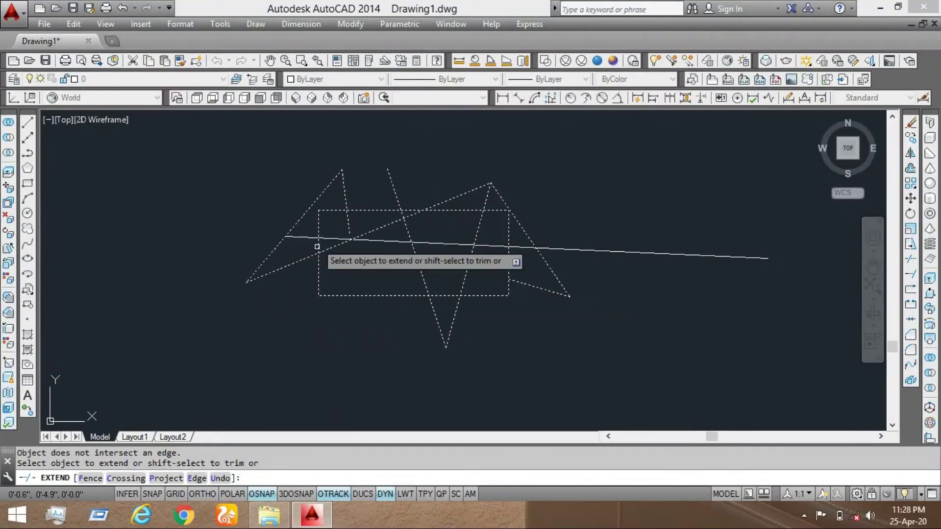
key(Escape)
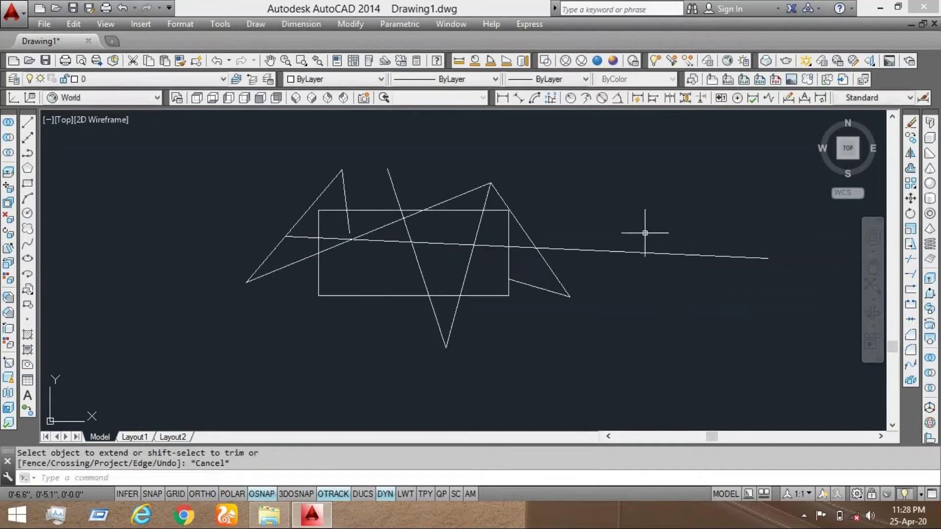
key(ctrl+z)
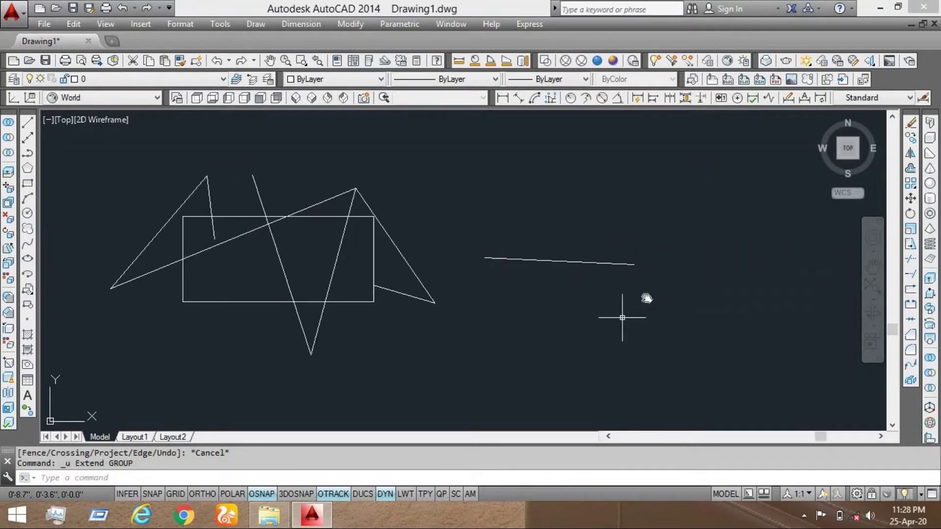
middle_drag(624, 315, 646, 290)
scroll(467, 264, down, 2)
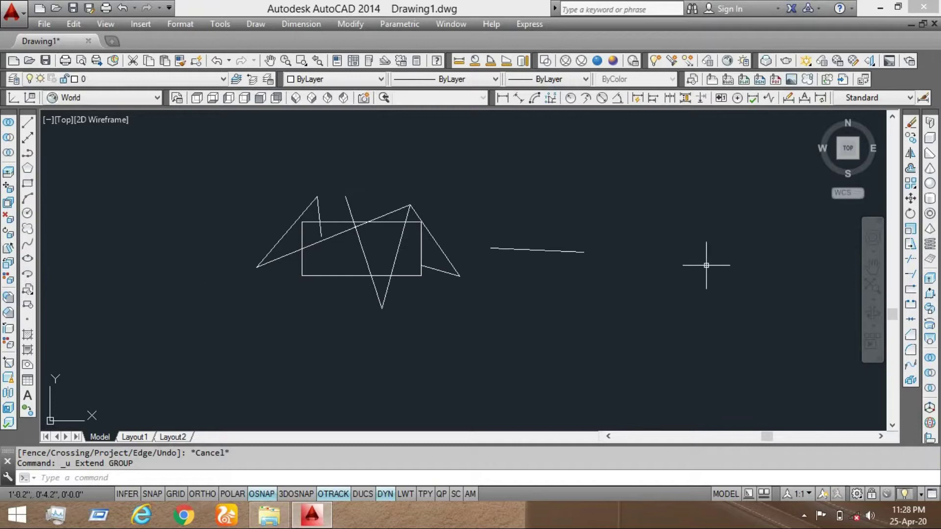
Erase the rectangle, all the zigzag lines and the separate line from the drawing
scroll(336, 249, up, 2)
click(684, 190)
click(193, 331)
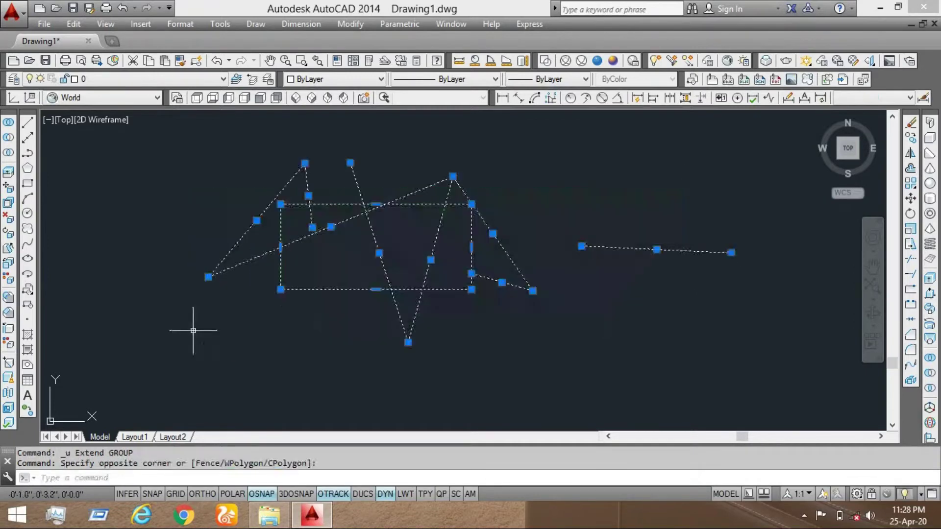
text(E)
key(Return)
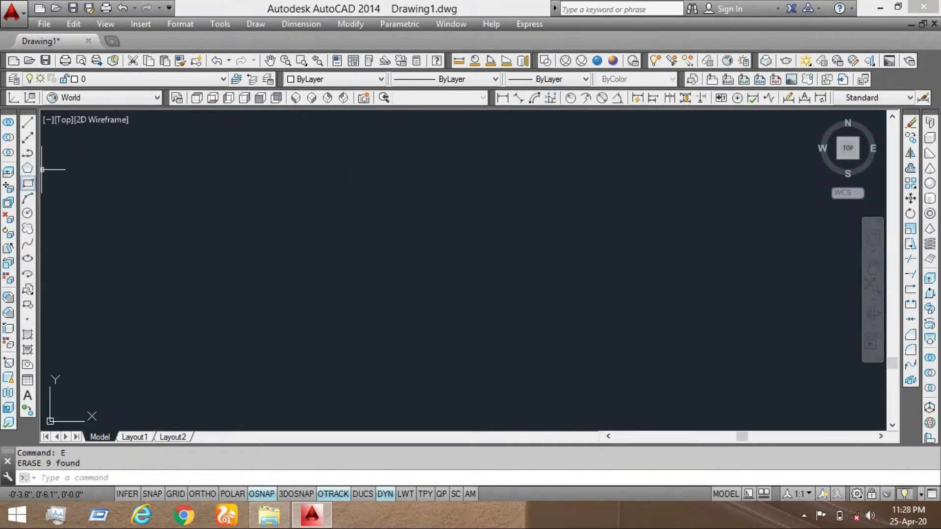
Draw a rectangle by its dimensions, with a length of 5' and a width of 10'
click(28, 183)
click(282, 213)
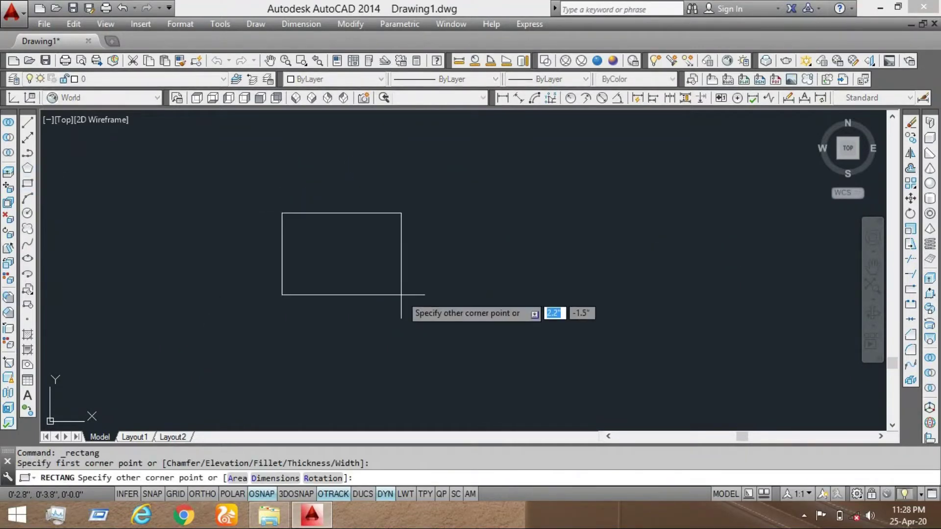
click(278, 479)
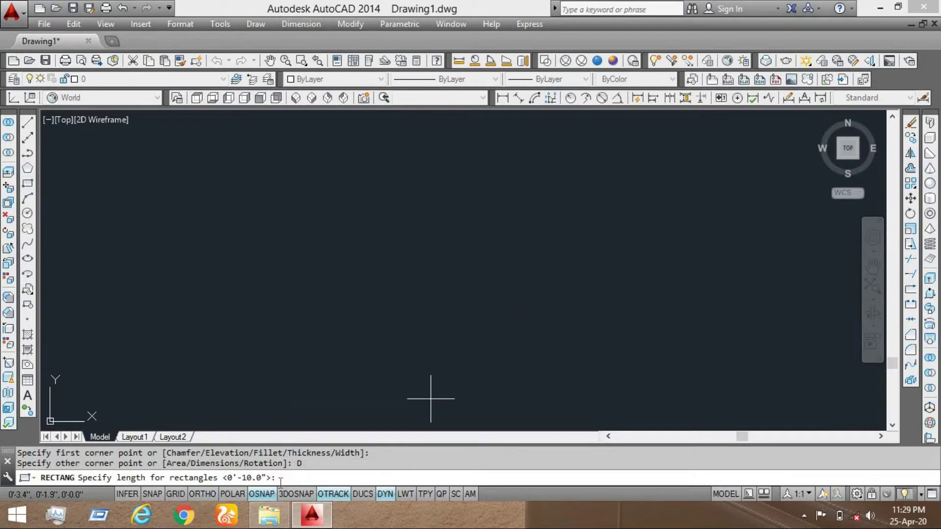
text(5')
key(Return)
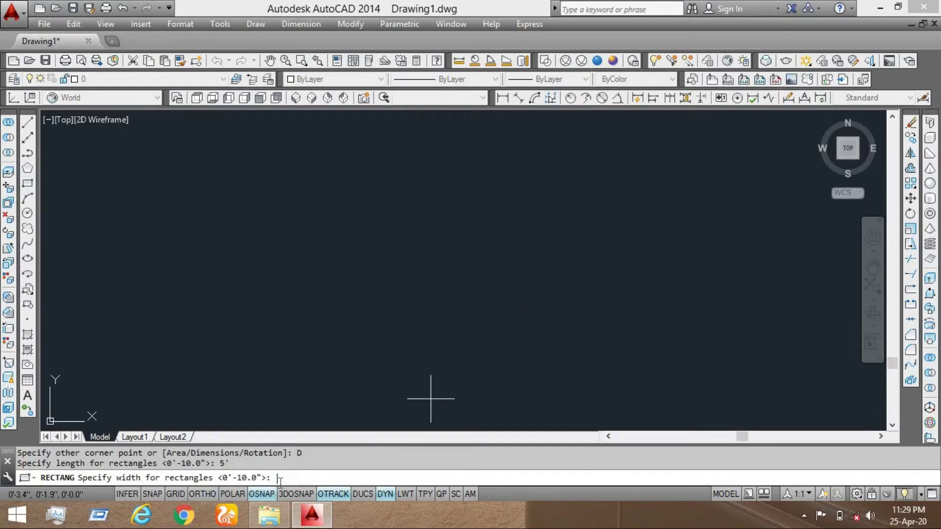
text(10')
key(Return)
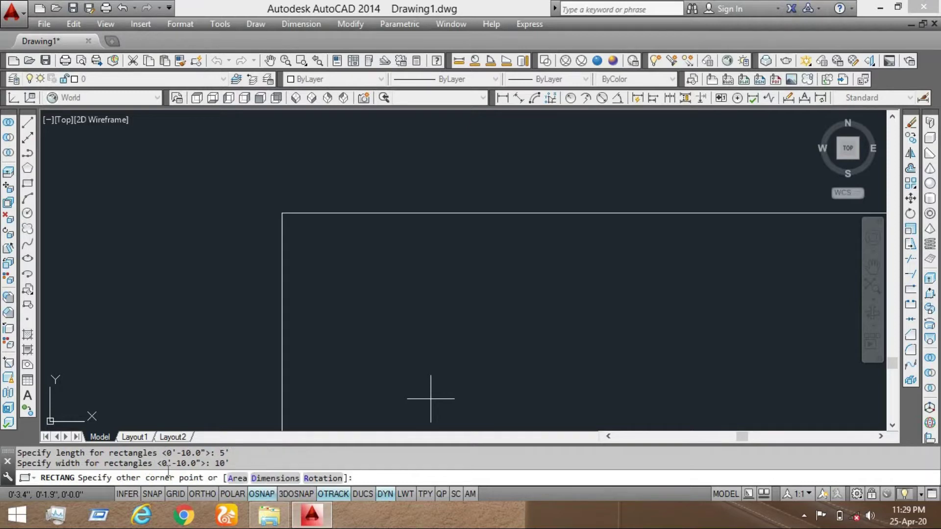
click(854, 147)
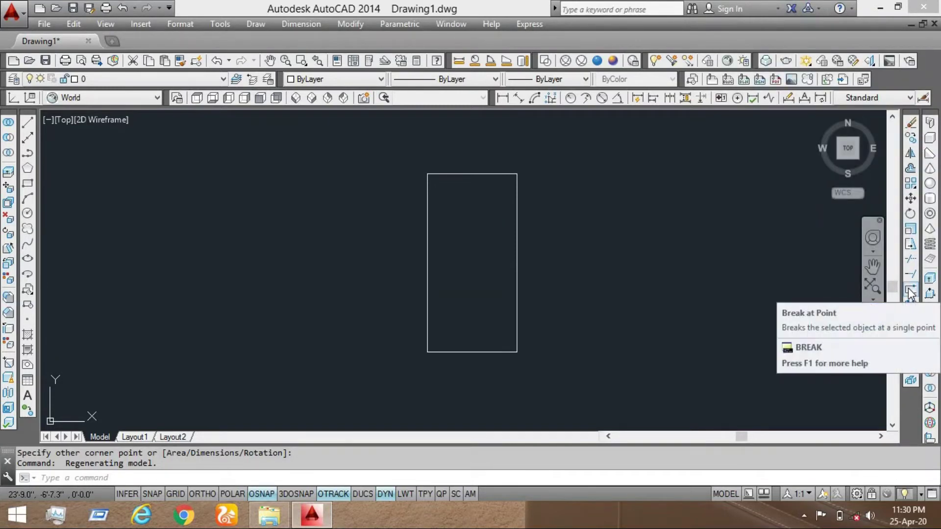
Break the rectangle at a single point on its top edge, near the upper-left corner, using Break at Point
click(911, 293)
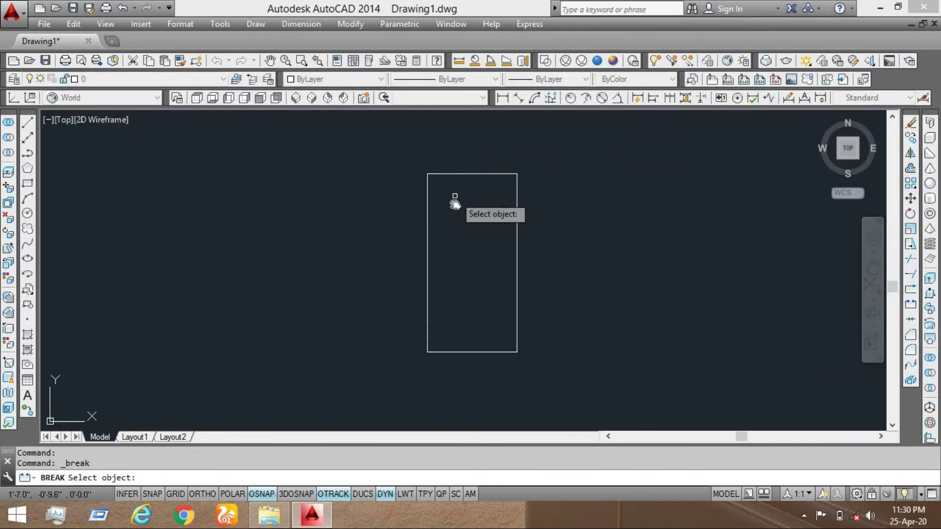
scroll(496, 185, up, 4)
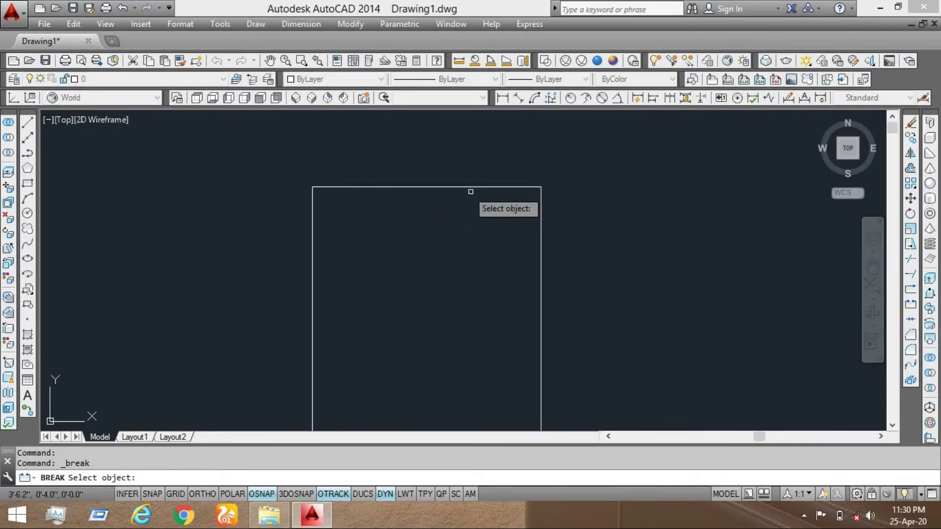
click(523, 187)
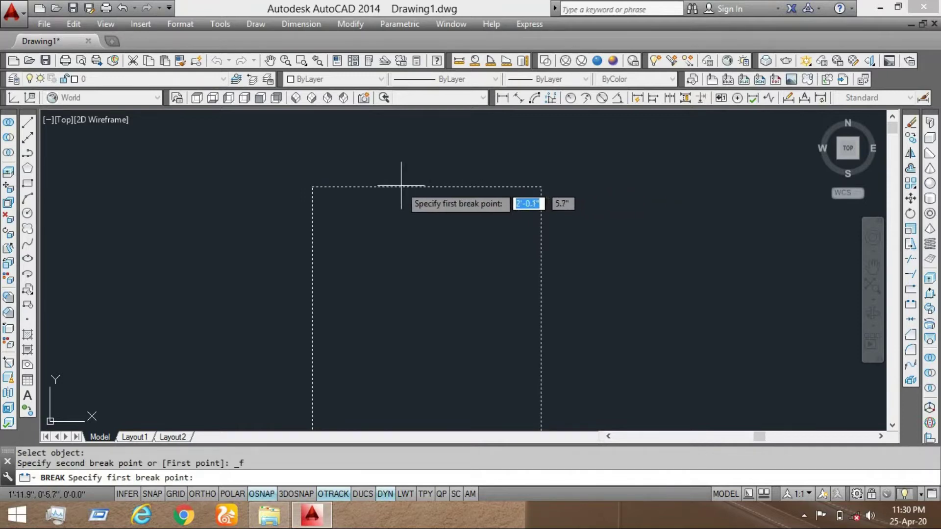
click(374, 186)
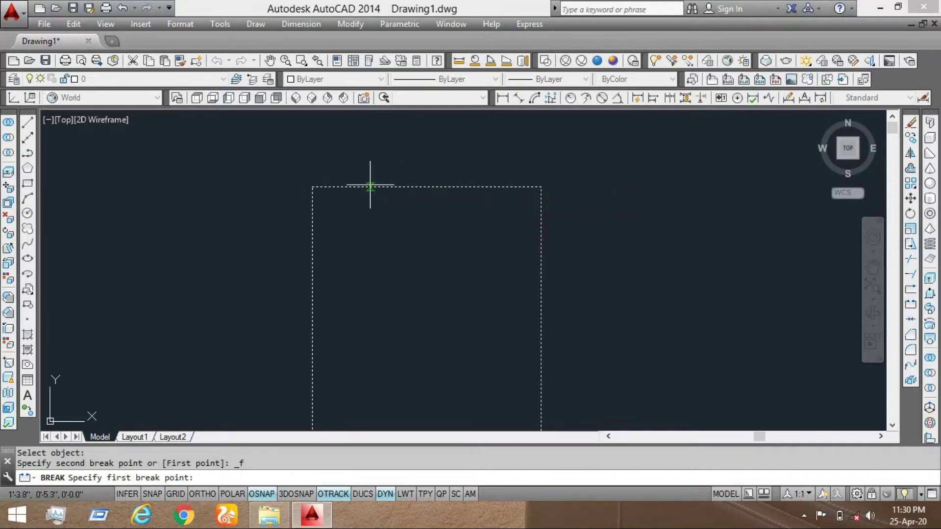
Select the rectangle's larger piece to examine the break on its top edge, and deselect it
drag(477, 170, 445, 213)
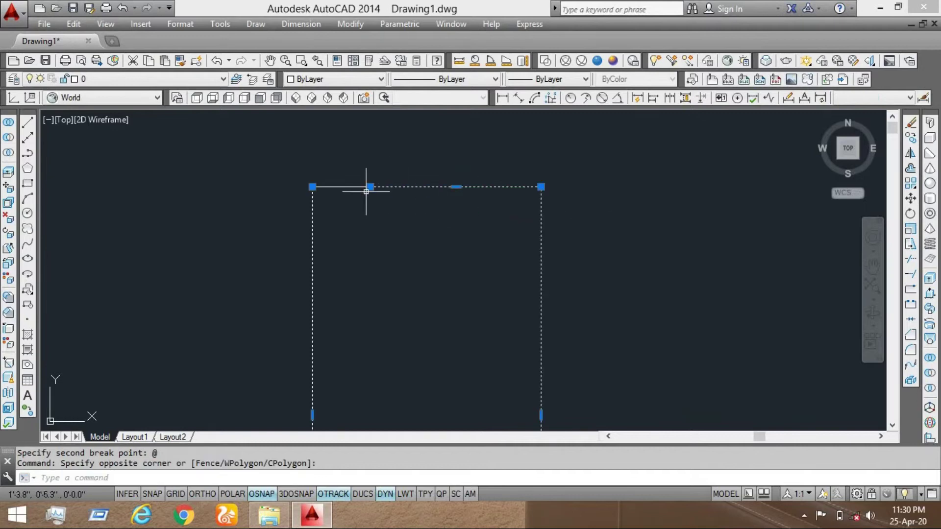
scroll(487, 217, down, 3)
scroll(446, 200, up, 7)
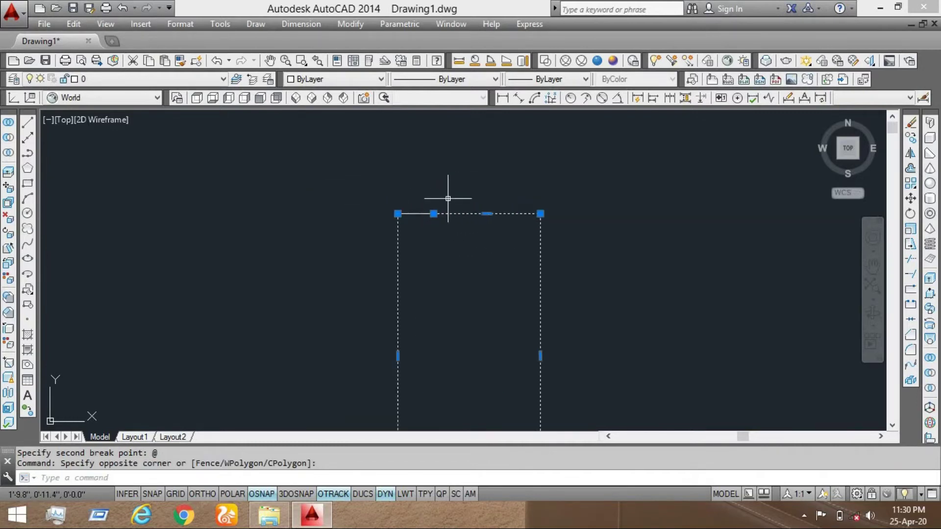
scroll(395, 211, down, 6)
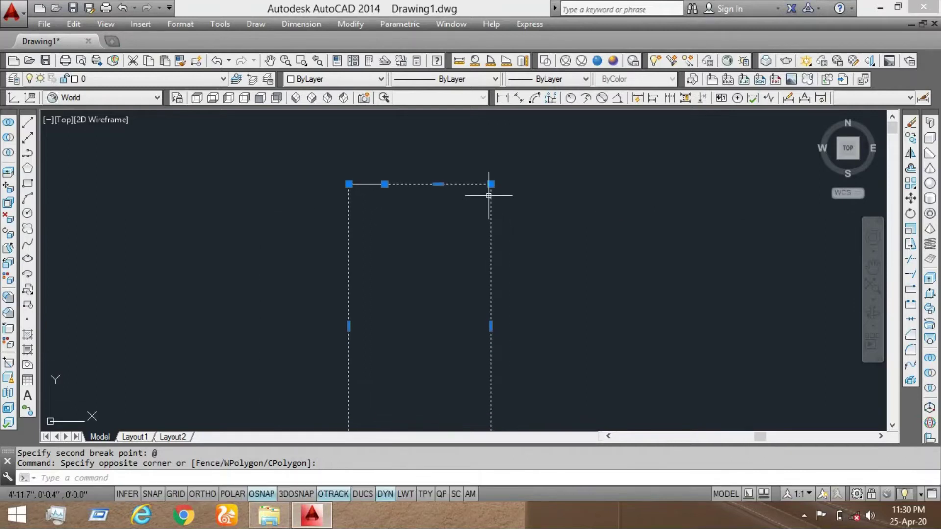
key(ctrl+z)
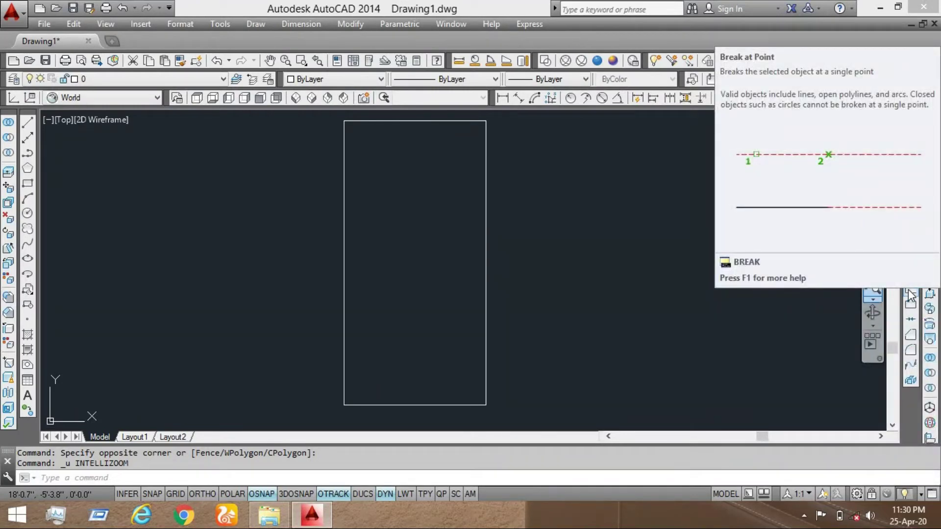
Break the rectangle at a single point on its bottom edge, 3' from the bottom-right corner
click(911, 296)
middle_drag(489, 414, 523, 352)
scroll(523, 352, up, 1)
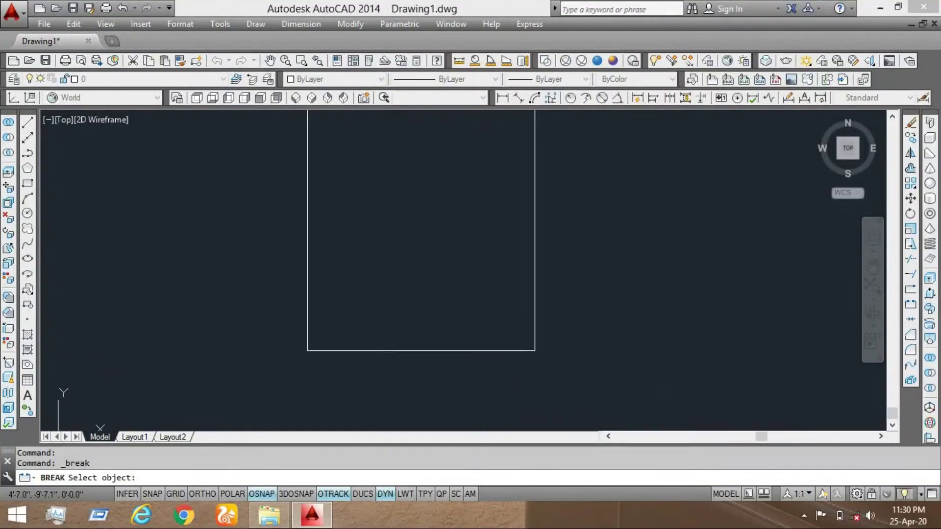
click(534, 351)
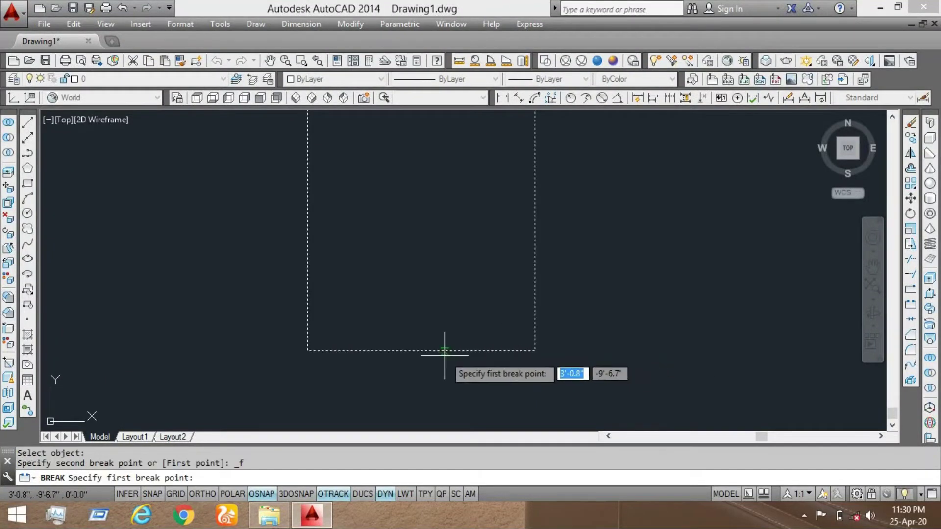
text(3')
key(Return)
text(@)
key(Return)
Select the piece right of the bottom break to examine it, and measure from the break point to the bottom-right corner
click(516, 307)
click(474, 396)
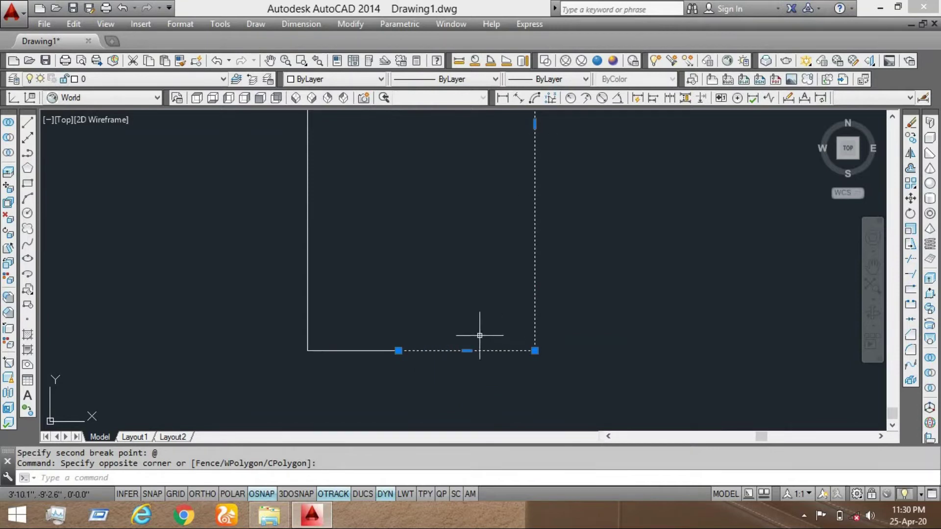
click(458, 61)
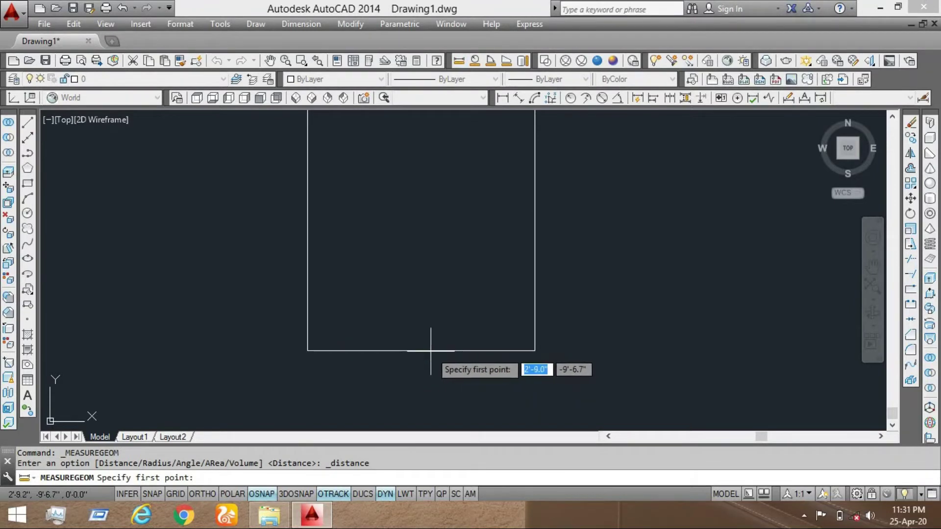
click(399, 351)
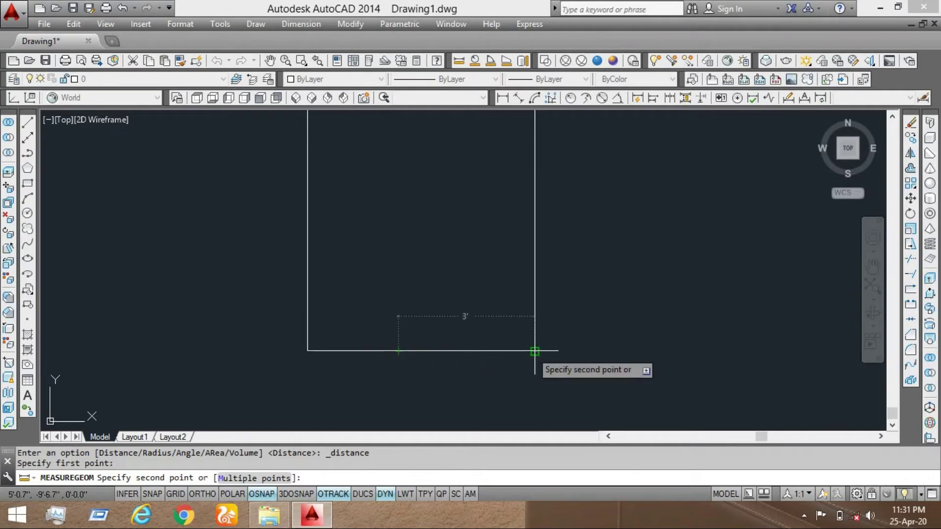
key(Escape)
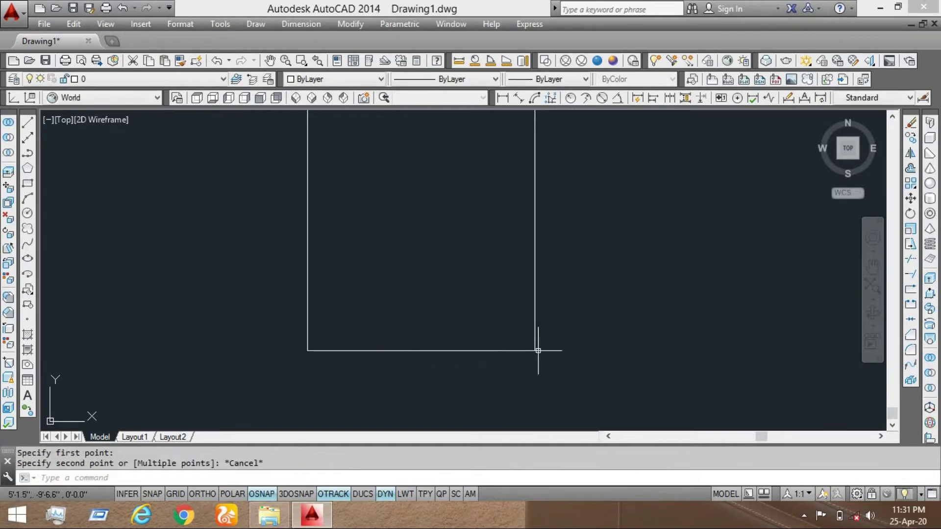
scroll(542, 315, down, 4)
scroll(543, 378, up, 2)
scroll(630, 341, down, 2)
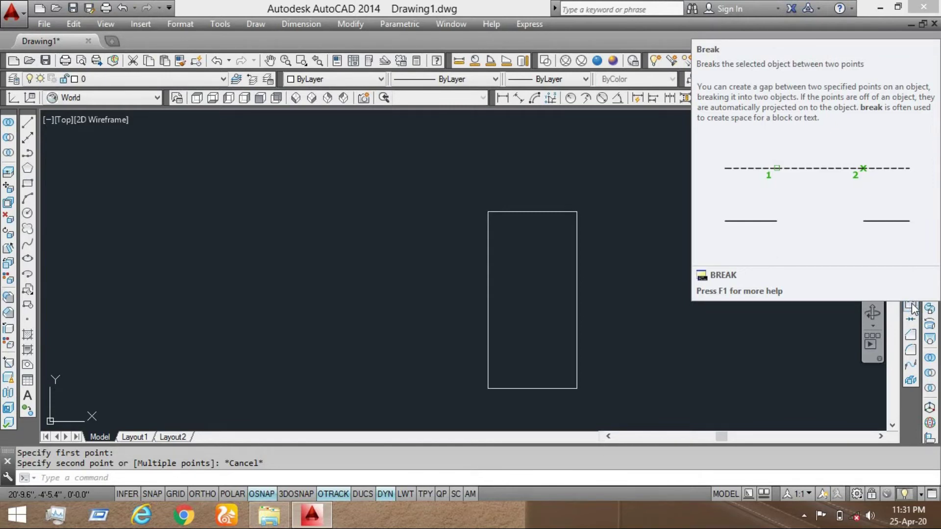
Break a gap in the rectangle's left edge from a point near its lower end up to its midpoint, and undo the break
click(911, 308)
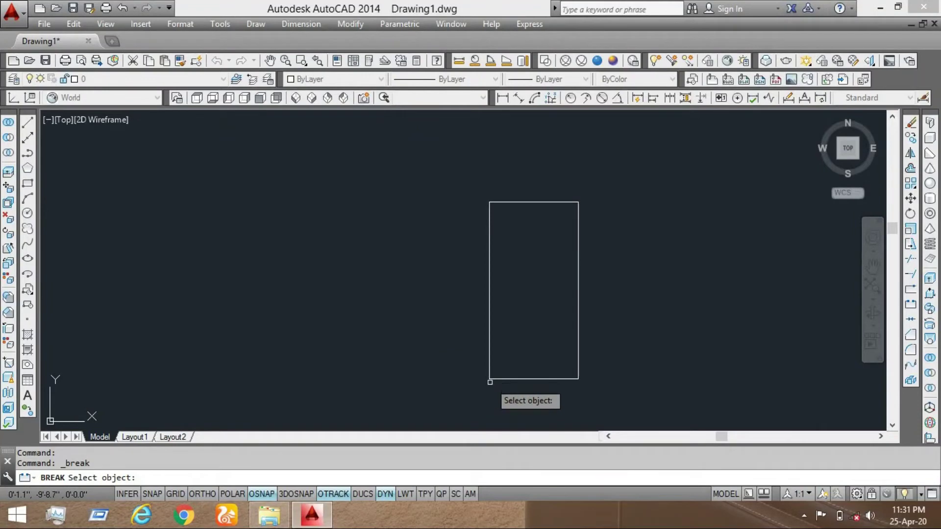
scroll(490, 382, up, 4)
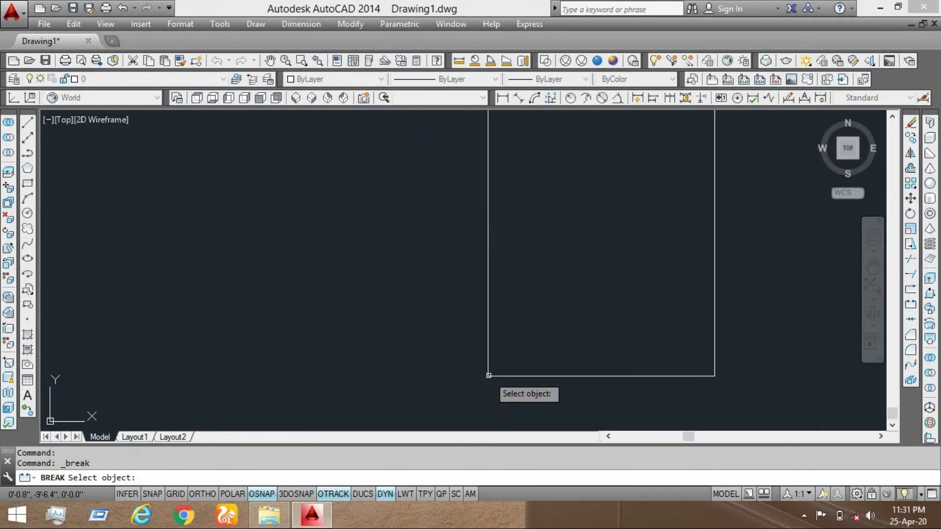
scroll(492, 350, down, 4)
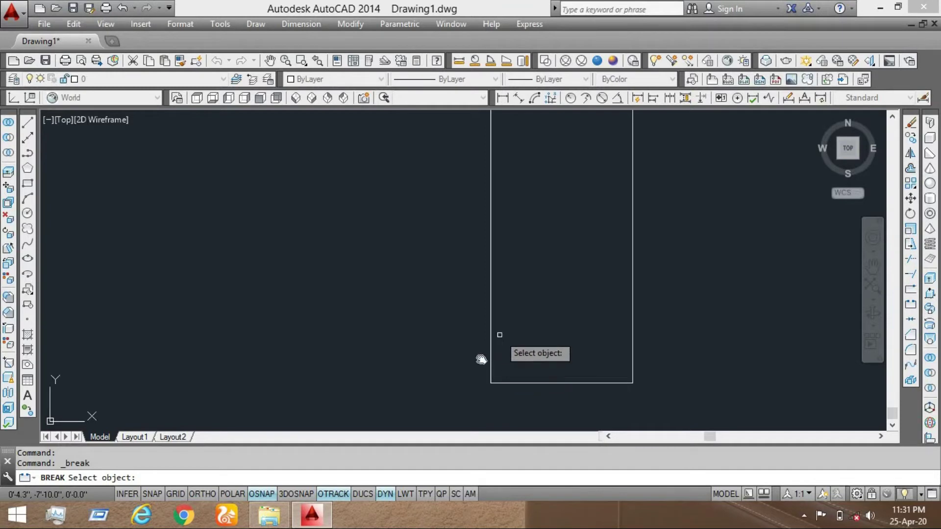
scroll(476, 349, up, 2)
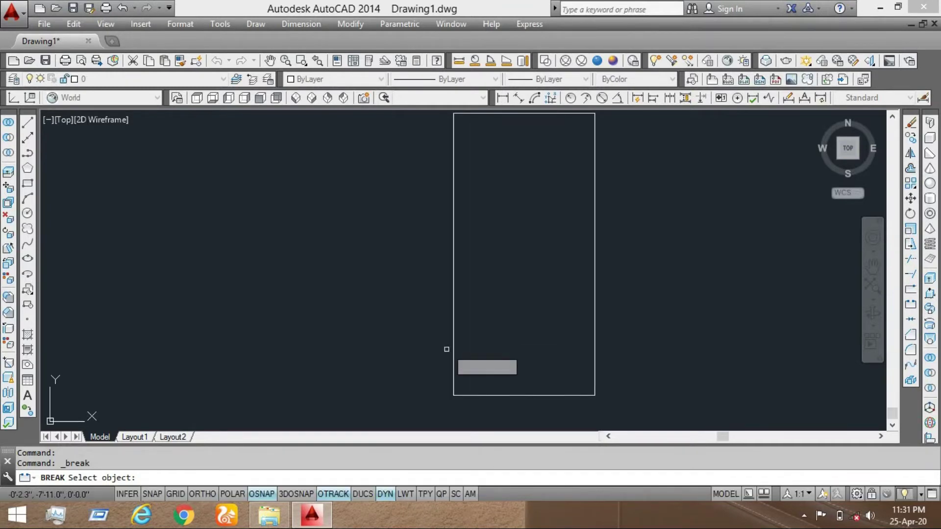
click(453, 354)
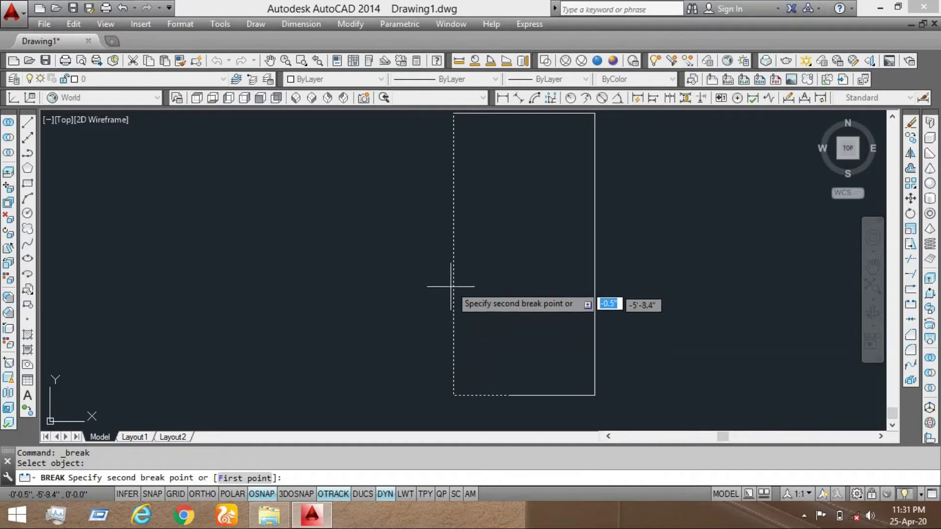
click(454, 249)
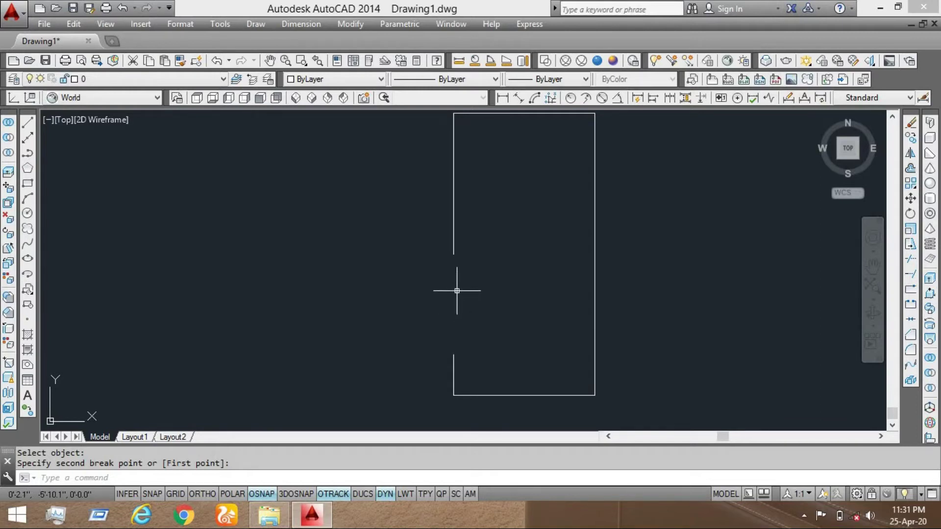
key(ctrl+z)
Break a 4' gap in the rectangle's left edge, starting at the bottom-left corner and running upward
middle_drag(498, 340, 474, 301)
scroll(474, 301, up, 2)
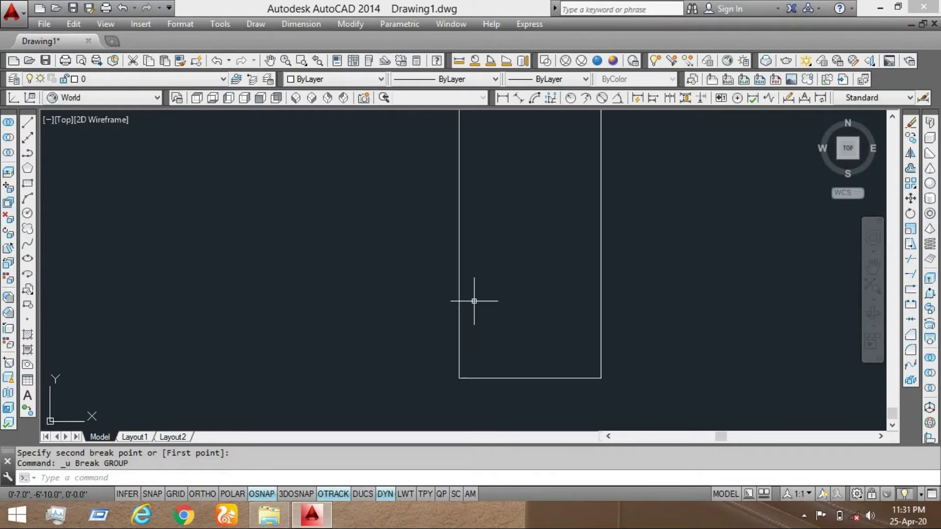
click(911, 304)
scroll(456, 376, up, 2)
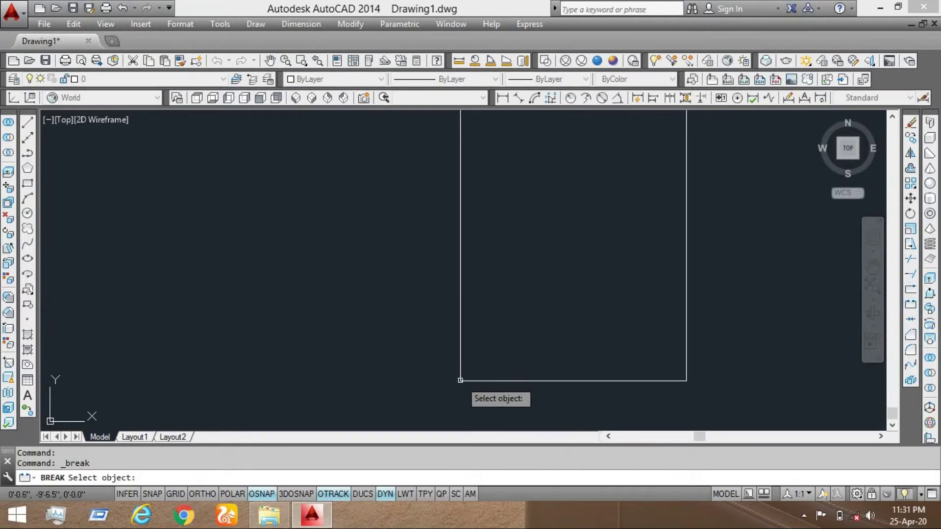
click(461, 380)
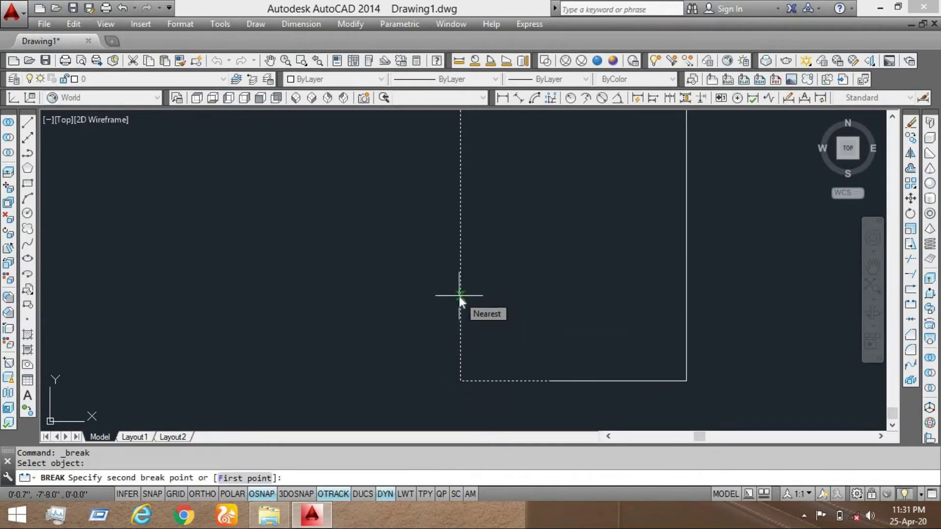
text(4')
key(Return)
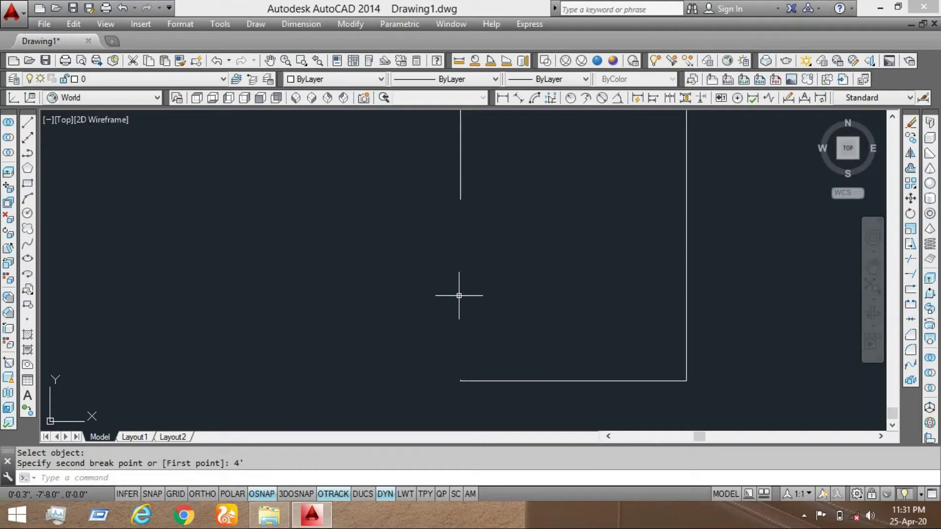
Measure the gap in the left edge from its upper end down to the bottom-left corner
scroll(479, 255, down, 2)
scroll(476, 268, up, 2)
scroll(481, 245, down, 1)
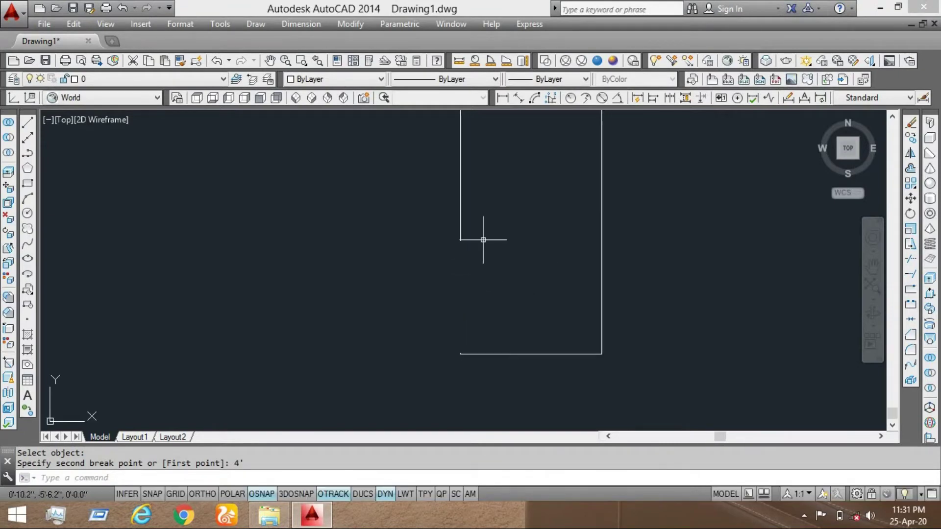
click(460, 61)
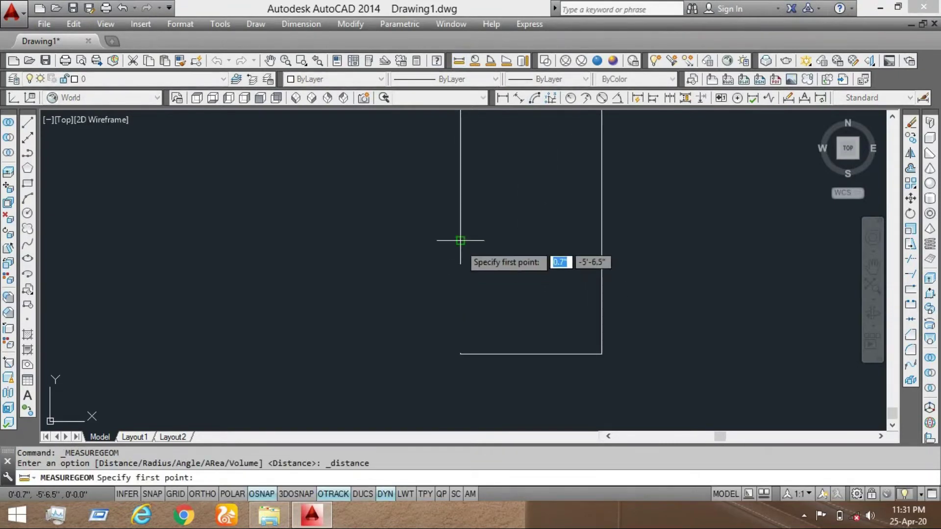
click(460, 242)
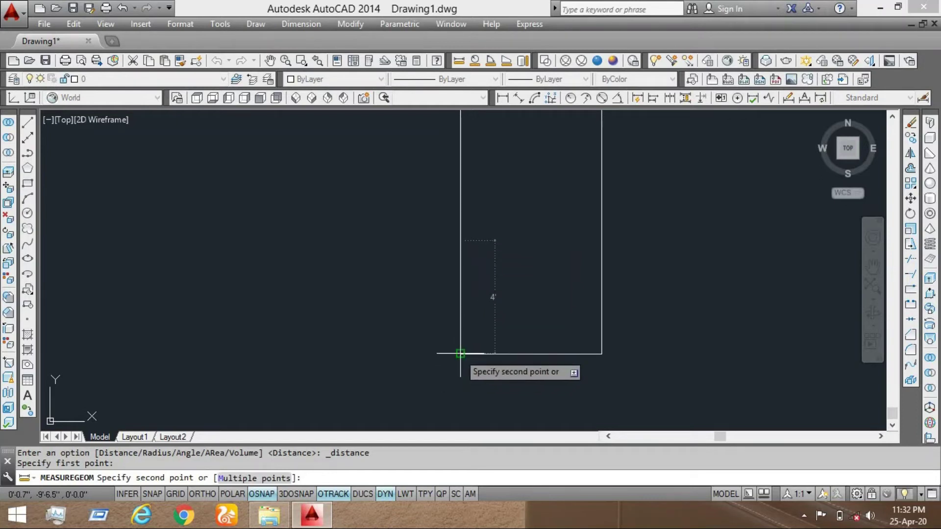
key(Escape)
scroll(498, 299, down, 2)
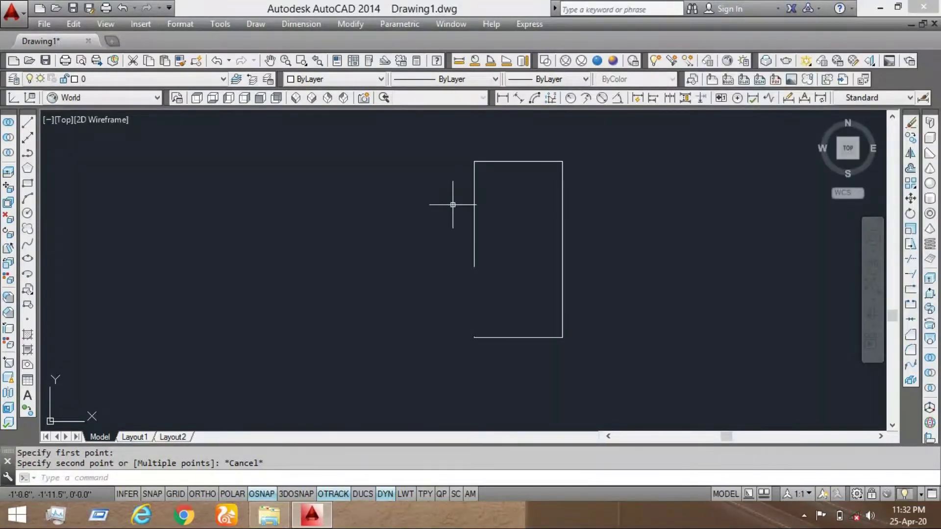
Select the rectangle's left edge and its larger right-hand piece to examine how the outline is divided, and deselect them
scroll(506, 200, up, 2)
click(493, 226)
click(419, 268)
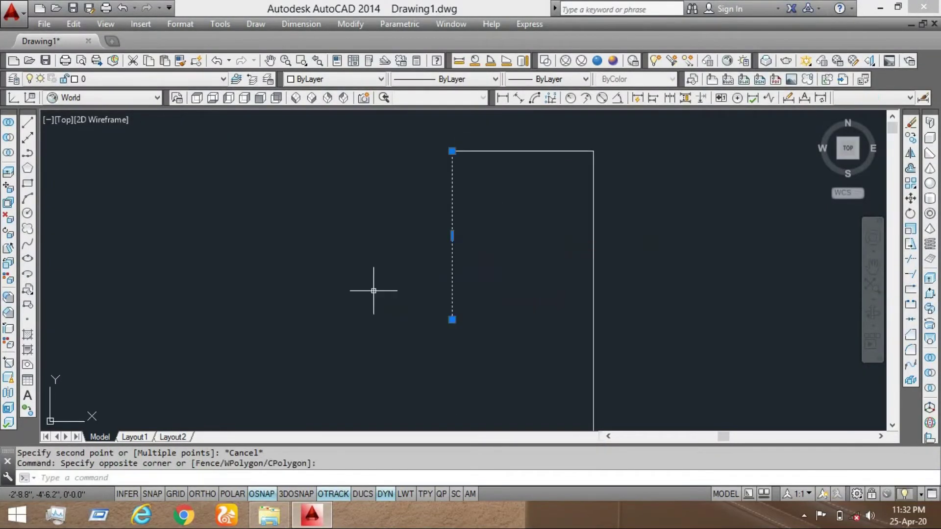
click(539, 128)
click(518, 232)
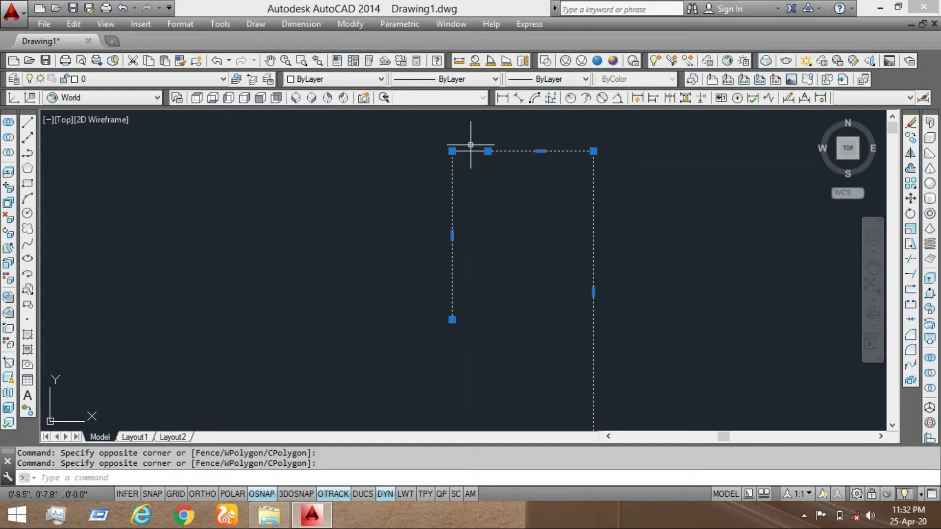
scroll(471, 147, up, 4)
scroll(483, 176, down, 6)
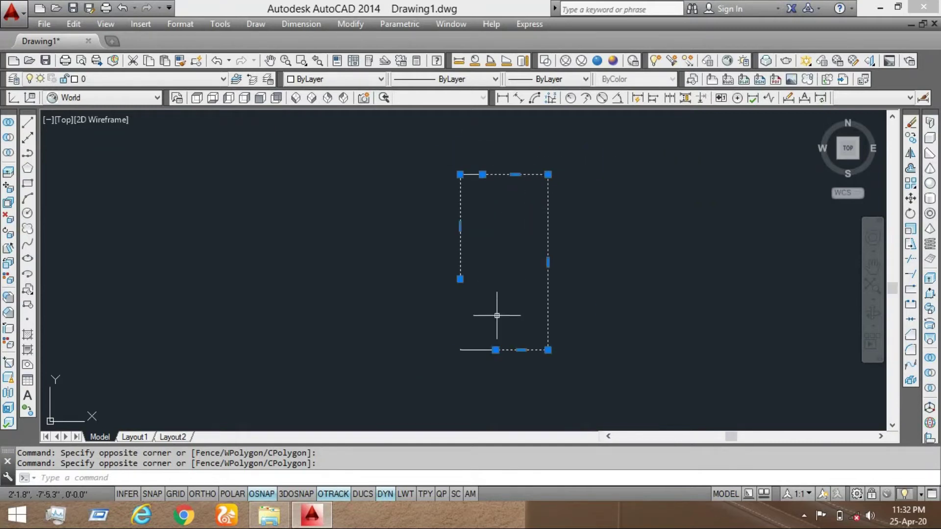
scroll(494, 337, up, 4)
key(Escape)
scroll(457, 307, down, 4)
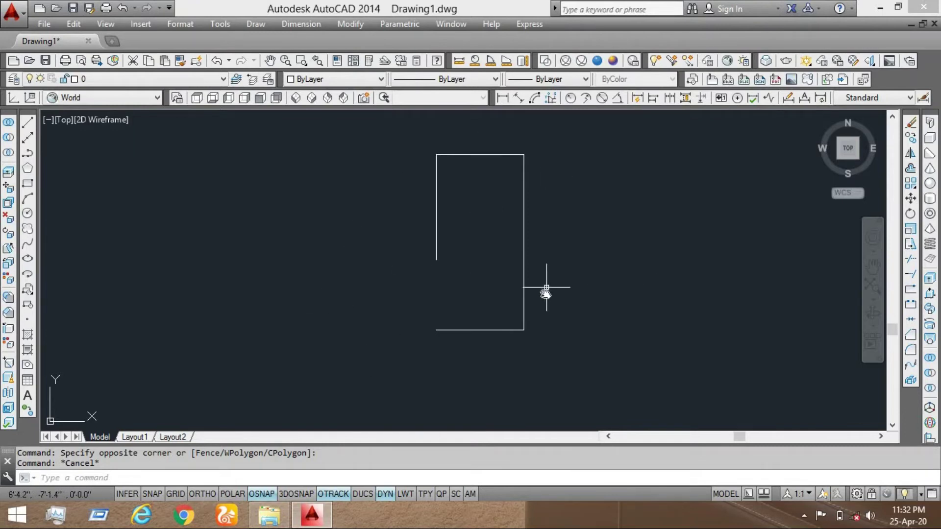
Join all four pieces of the broken rectangle into one polyline
click(912, 321)
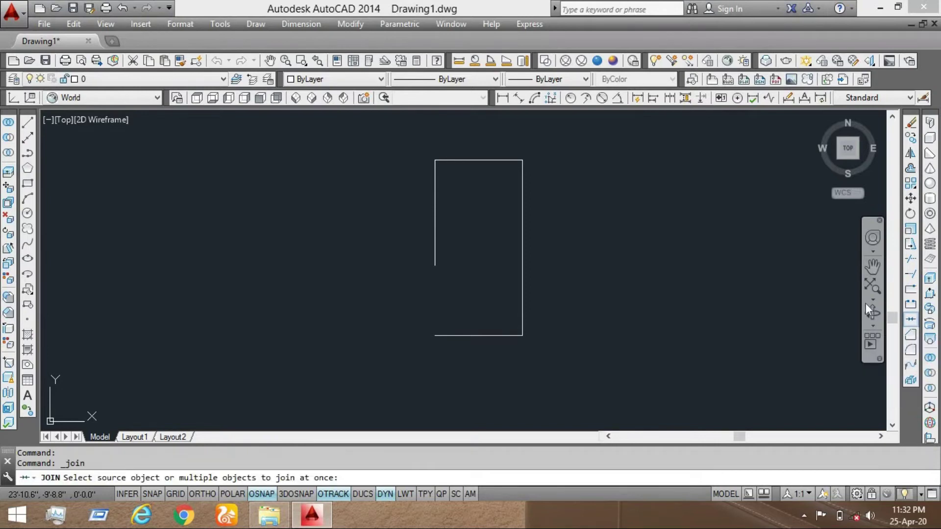
click(512, 149)
click(496, 178)
click(450, 153)
click(435, 163)
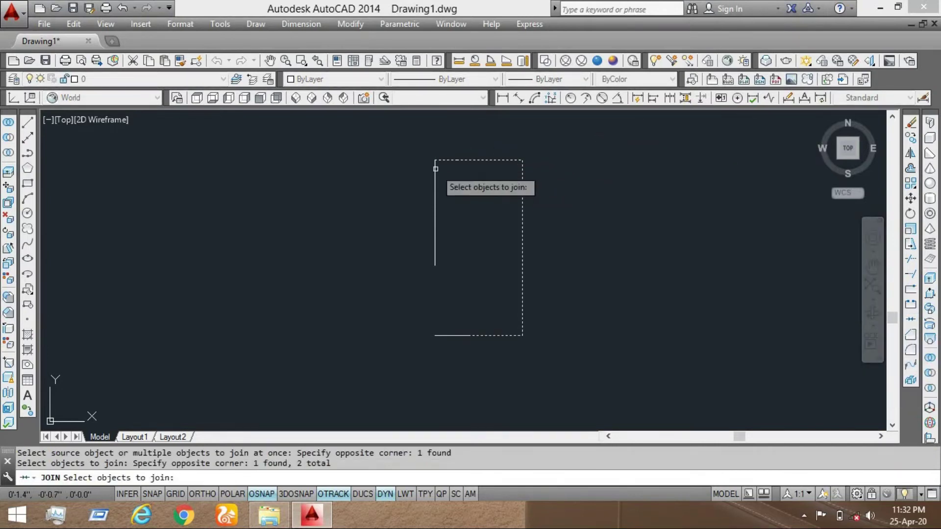
click(557, 133)
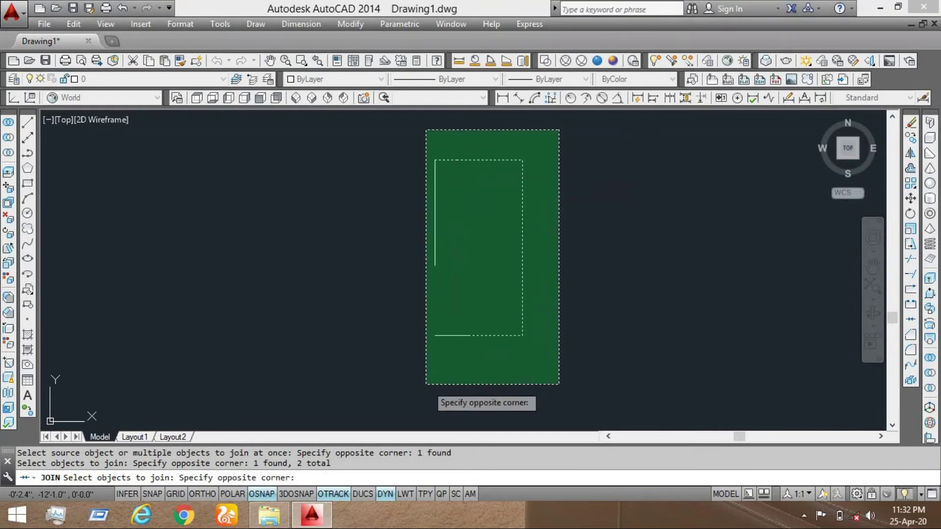
click(425, 385)
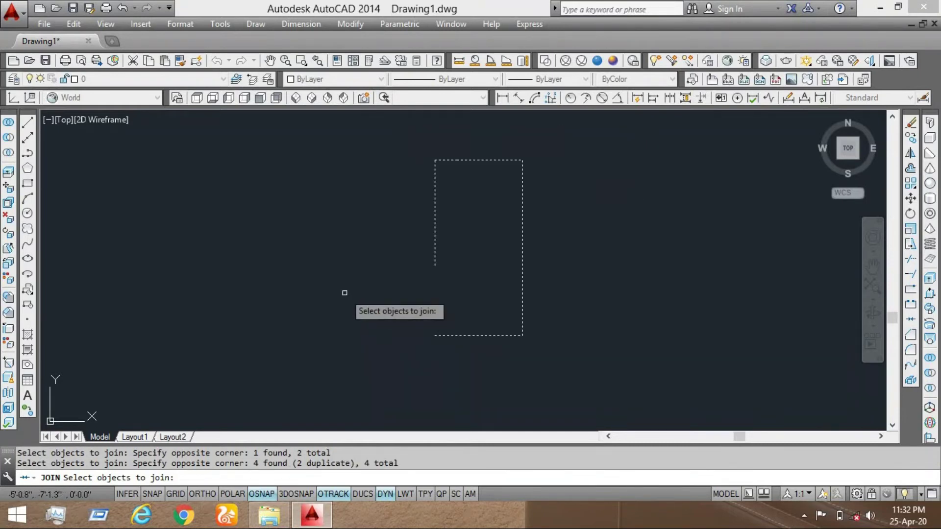
key(Return)
Select the joined outline to examine it at the former break points, and deselect it
click(539, 299)
click(511, 324)
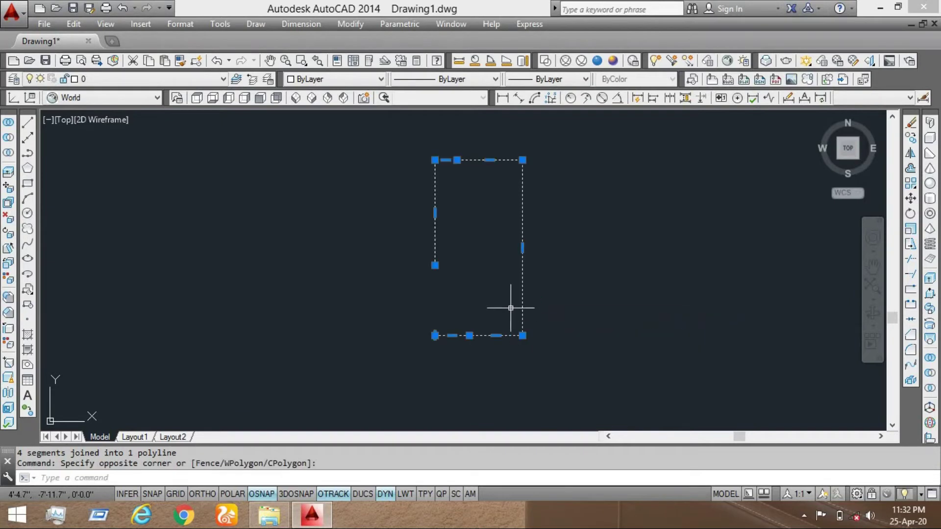
scroll(447, 158, up, 3)
scroll(447, 158, down, 4)
scroll(451, 157, up, 4)
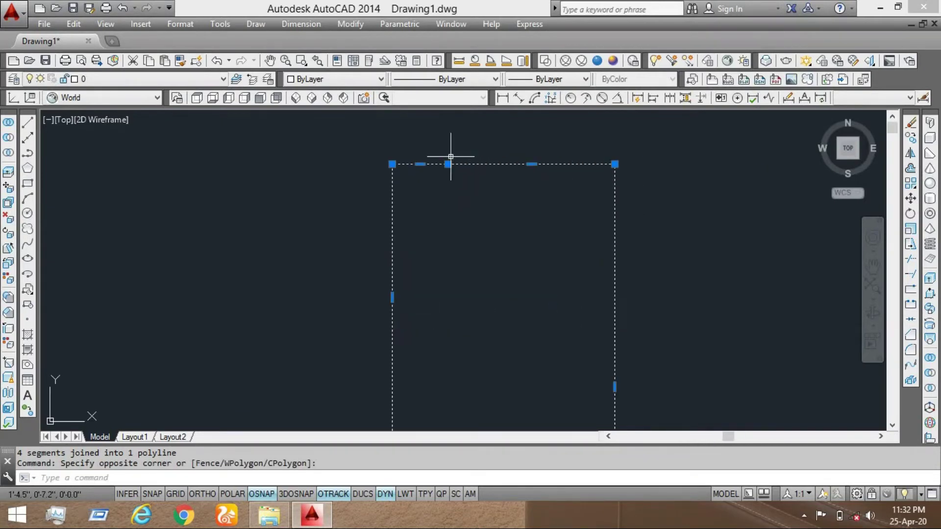
scroll(451, 157, down, 4)
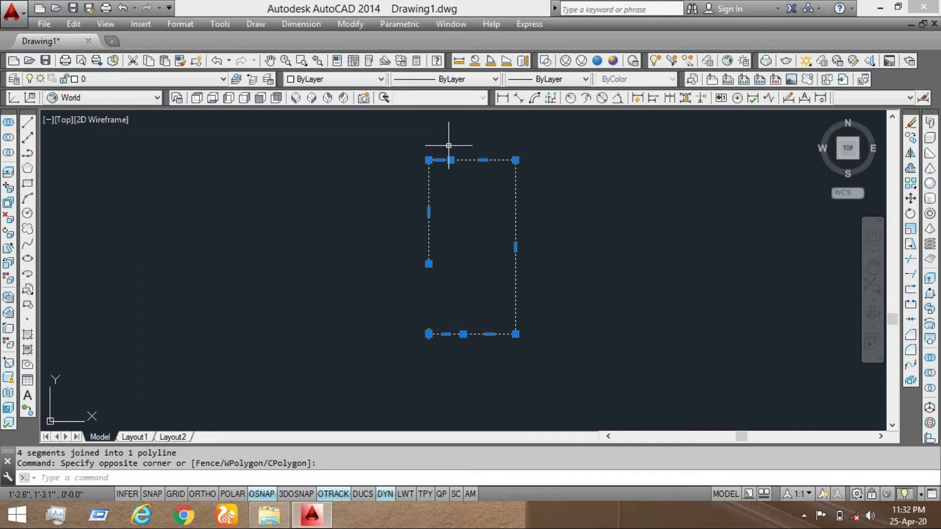
key(Escape)
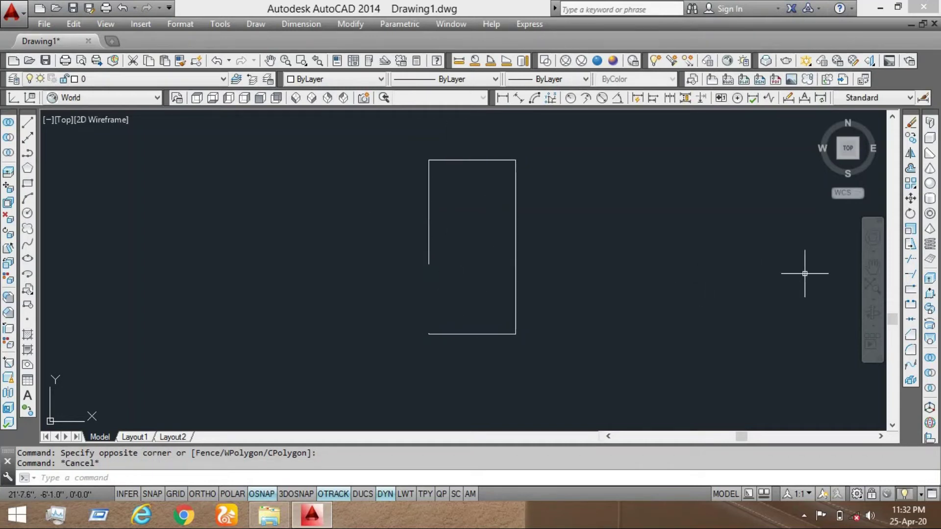
Draw a second rectangle, 5' long and 10' wide, to the right of the joined outline
mouse_move(739, 330)
middle_down()
mouse_move(651, 303)
mouse_move(674, 335)
middle_up()
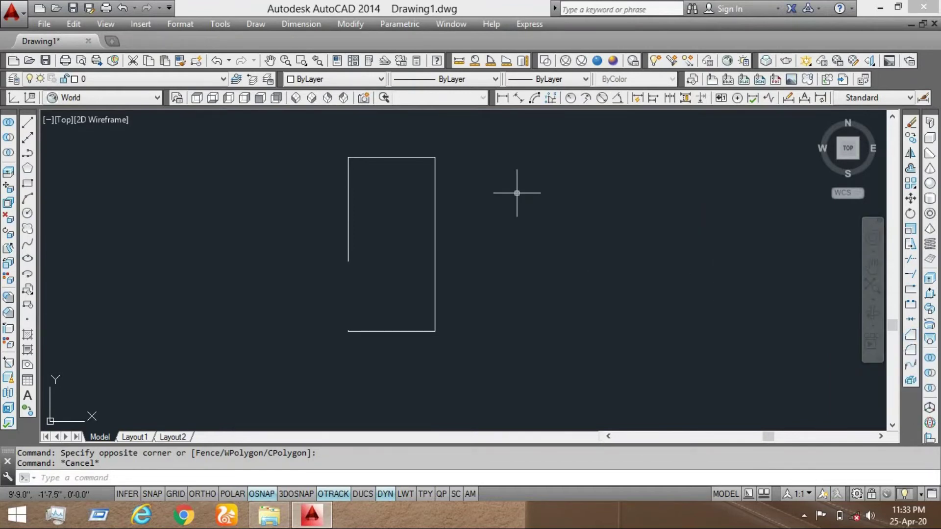
click(27, 183)
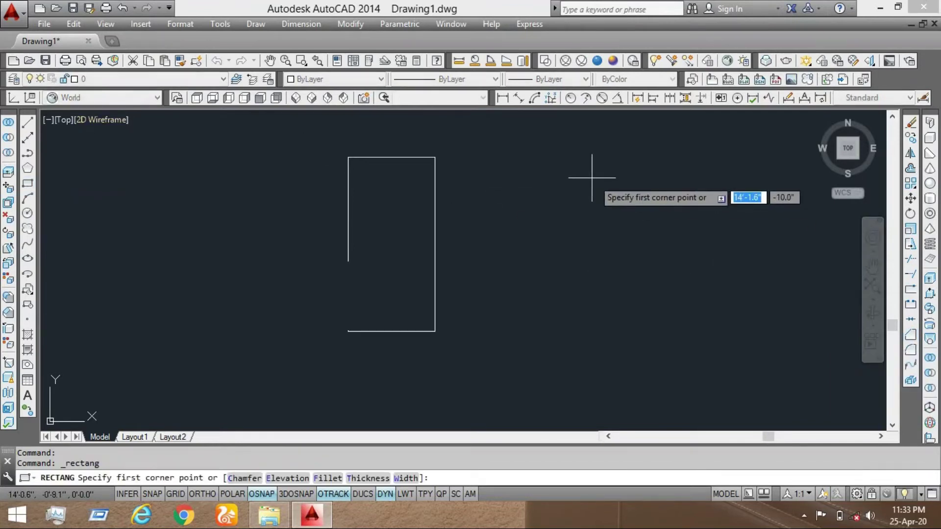
click(541, 171)
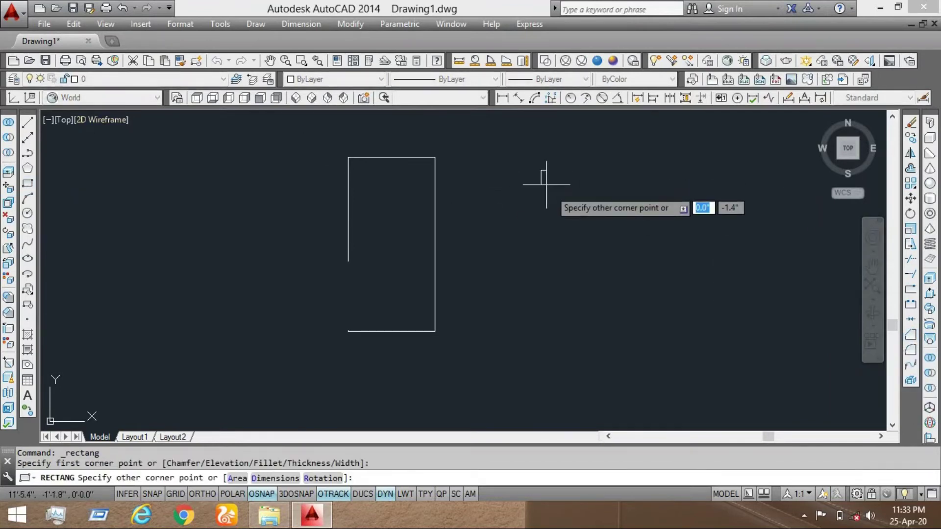
click(275, 478)
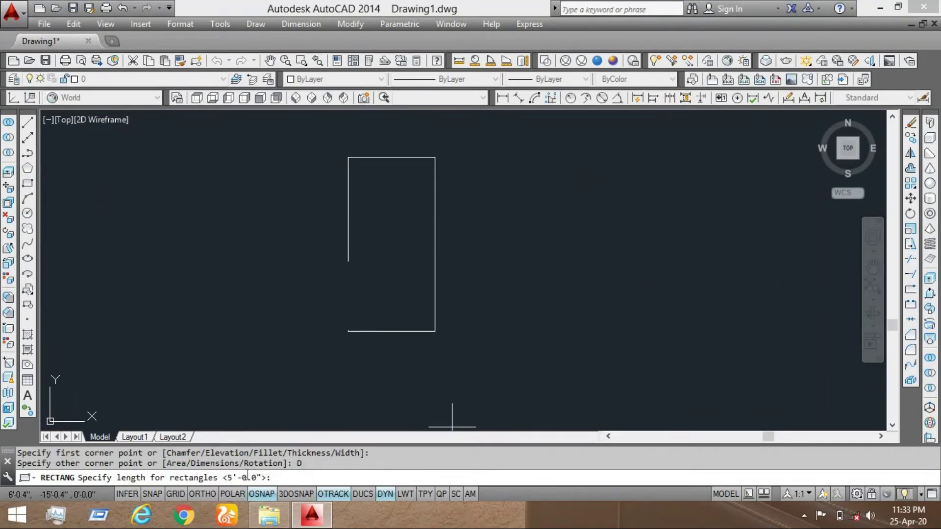
key(Return)
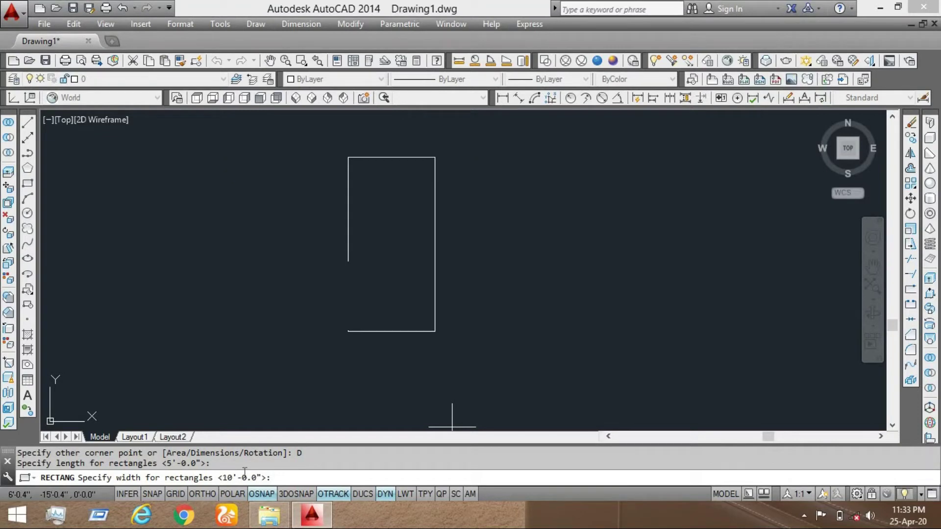
key(Return)
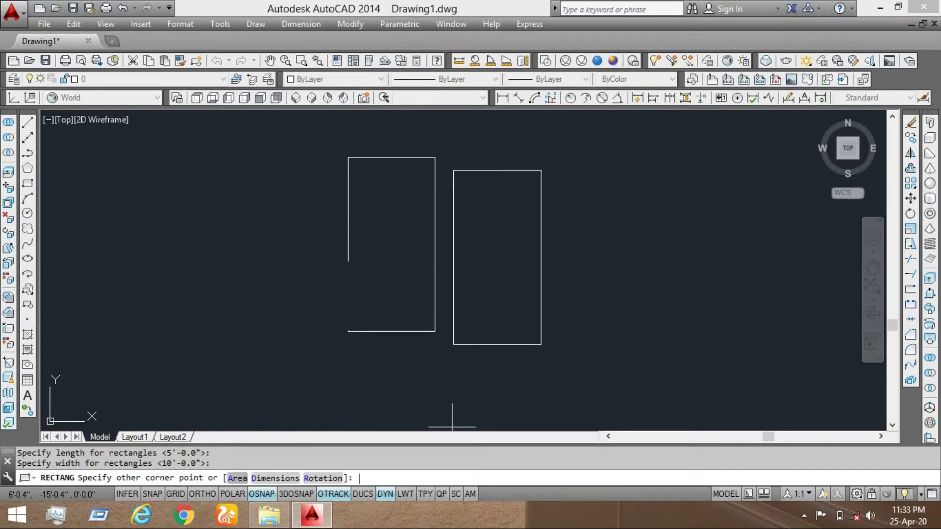
click(656, 282)
middle_drag(656, 283, 558, 299)
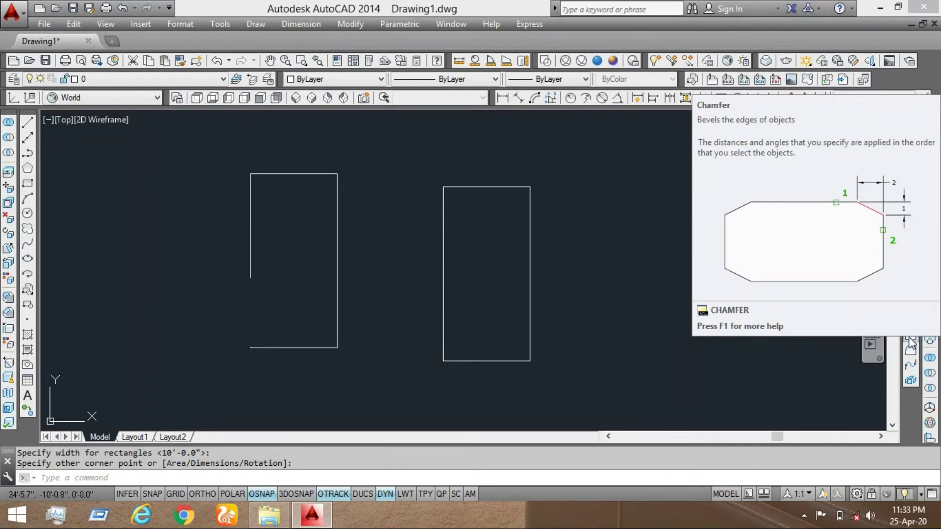
Chamfer the new rectangle's bottom-left corner with distances of 5' along the left edge and 3' along the bottom edge
click(910, 342)
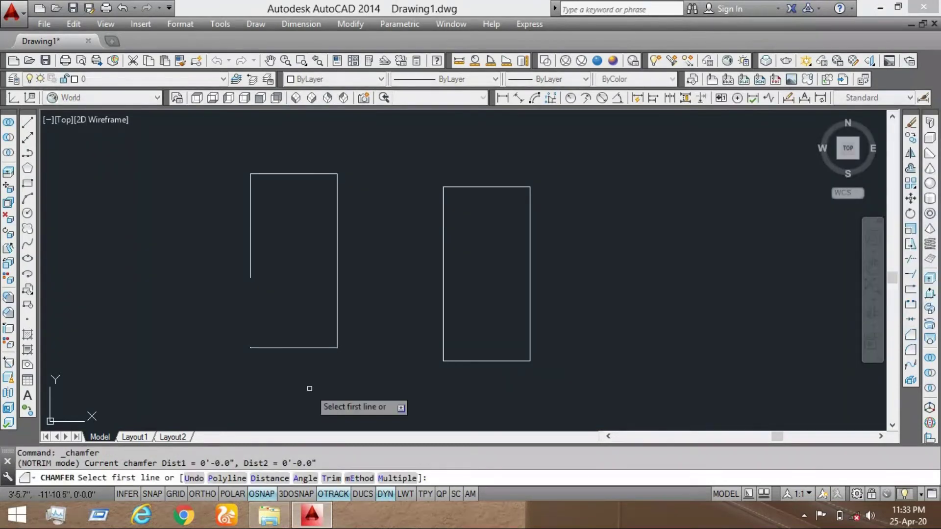
click(273, 478)
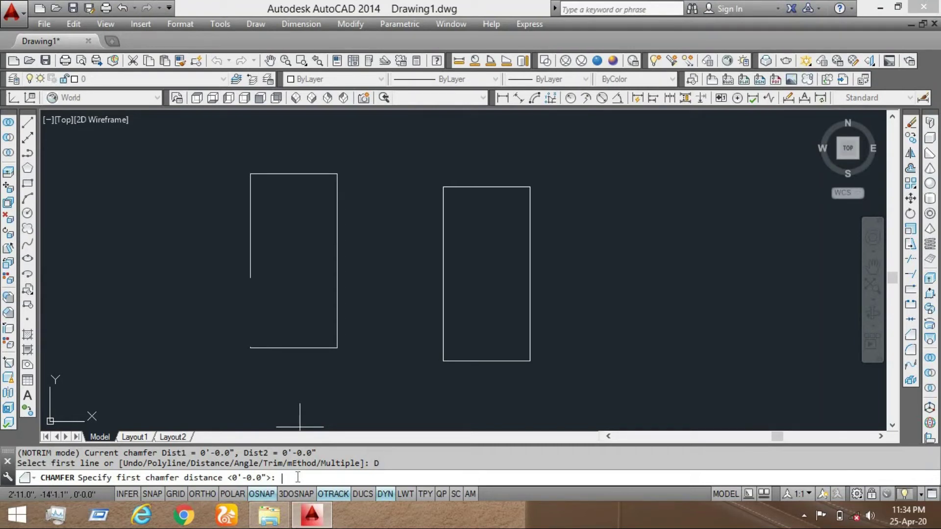
text(')
key(Return)
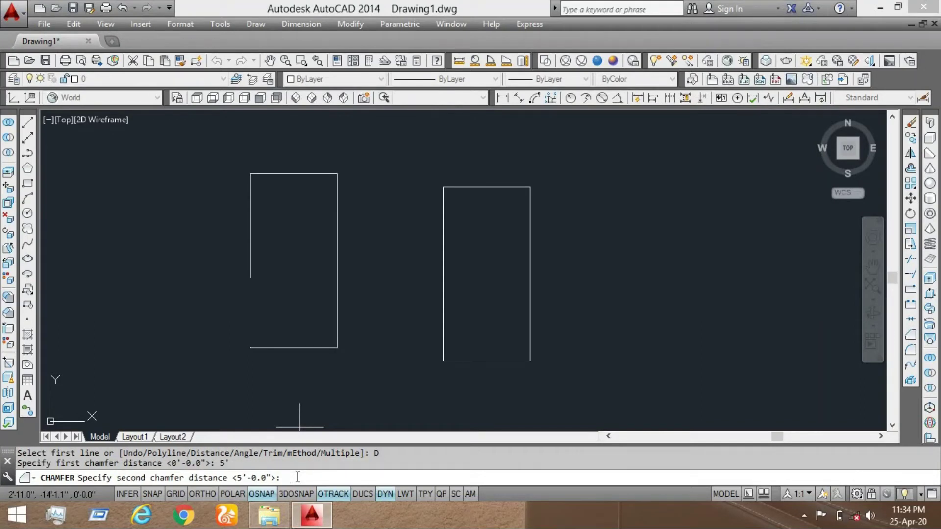
text(3)
key(Return)
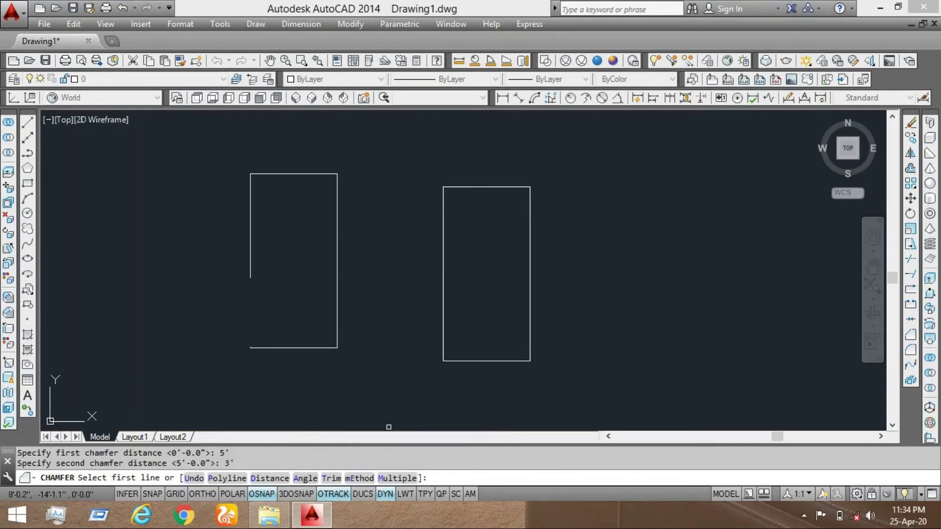
click(443, 263)
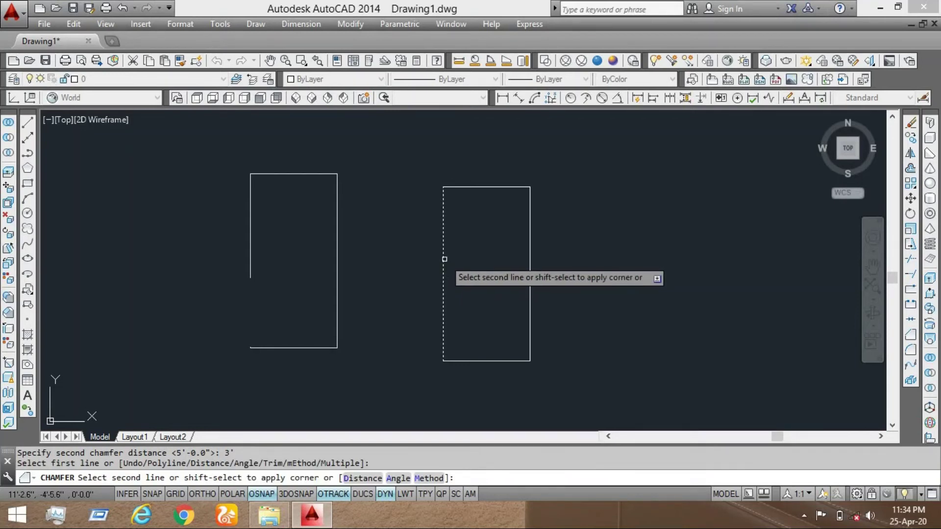
click(477, 362)
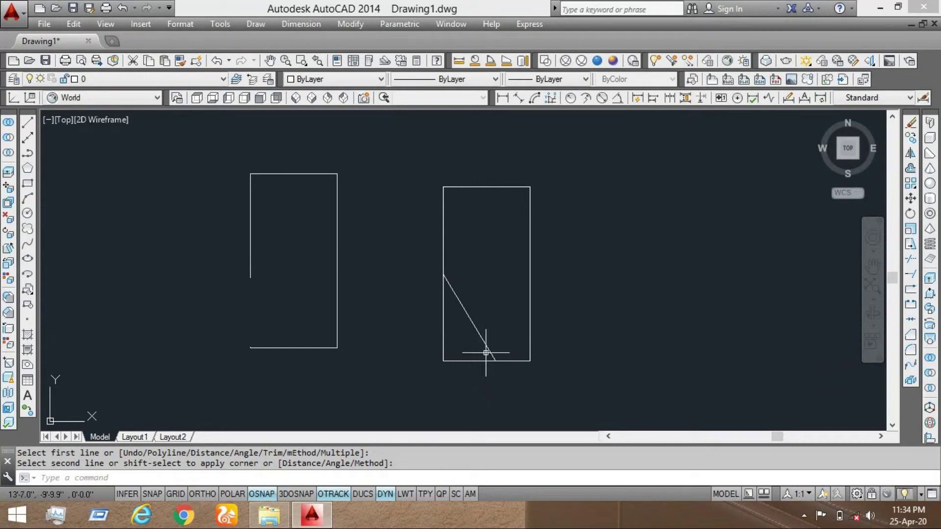
middle_drag(374, 346, 375, 345)
scroll(467, 383, up, 2)
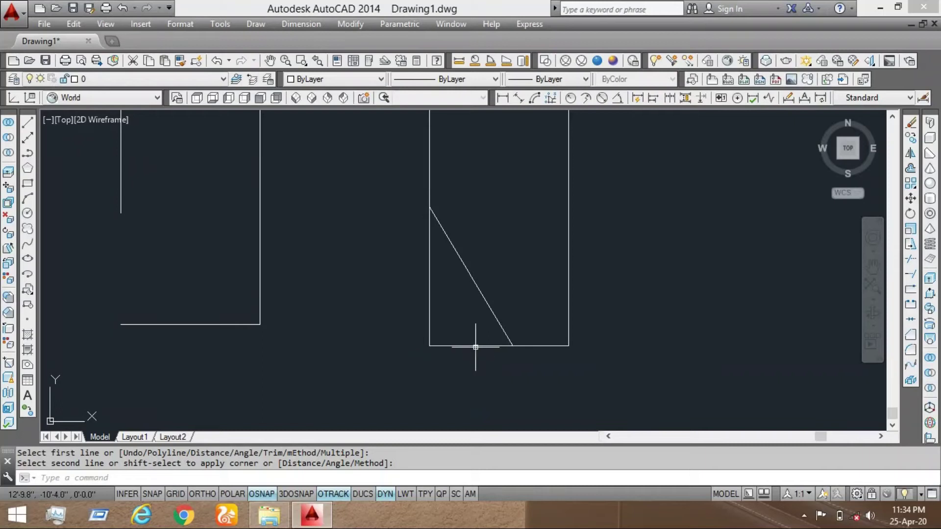
scroll(466, 340, down, 4)
scroll(489, 380, up, 2)
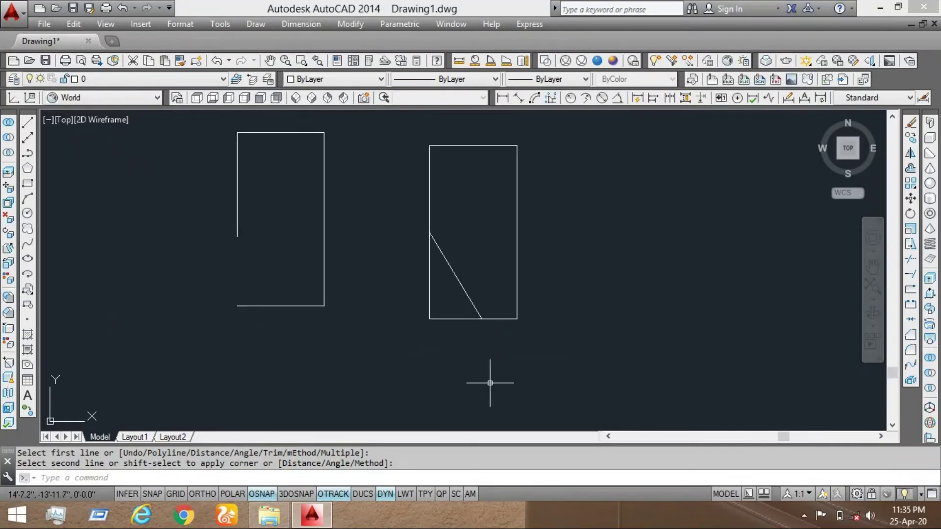
Trim away the right rectangle's left and bottom edge segments outside the chamfer line at the bottom-left corner
key(Escape)
text(tr)
key(Return)
click(524, 204)
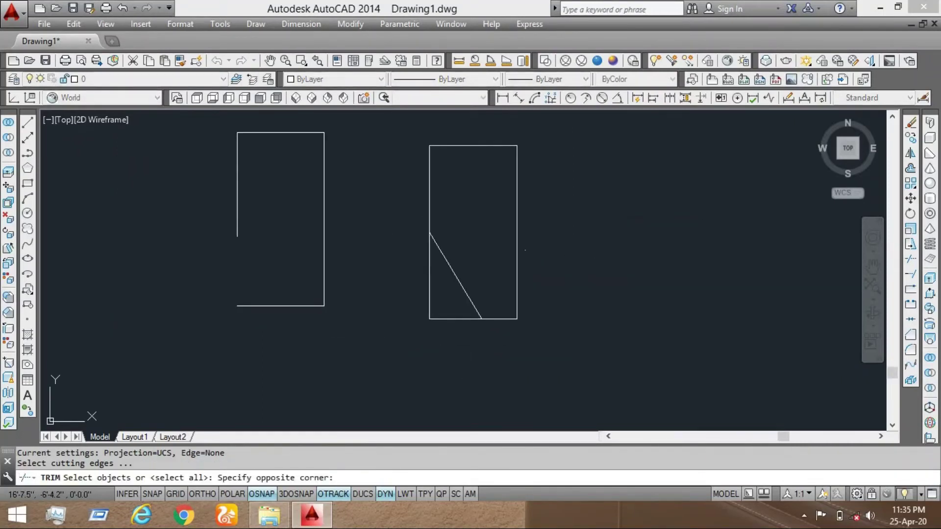
click(588, 223)
click(590, 213)
click(406, 335)
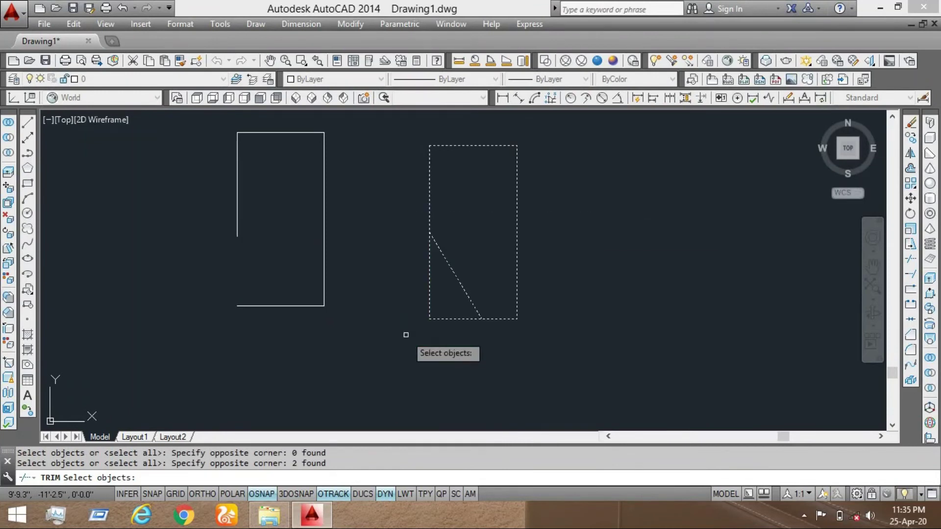
key(Return)
click(445, 305)
click(406, 351)
click(430, 306)
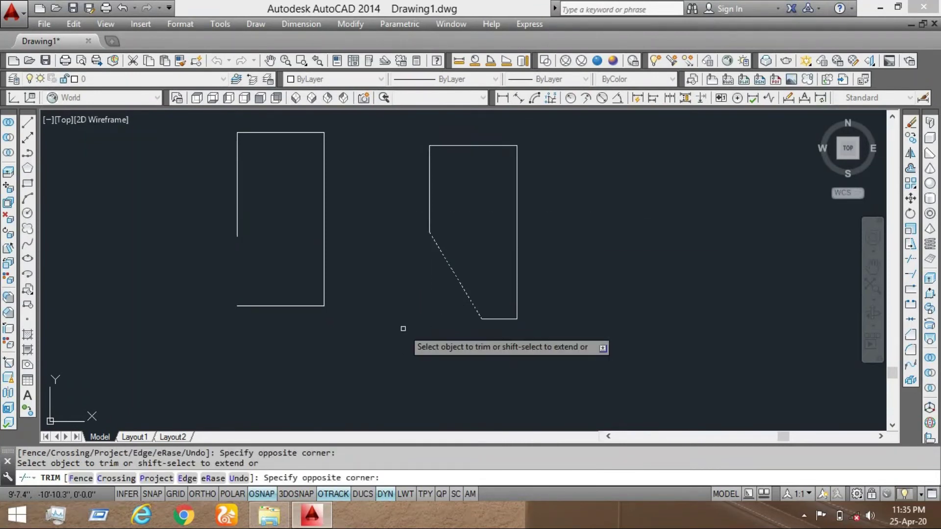
key(Escape)
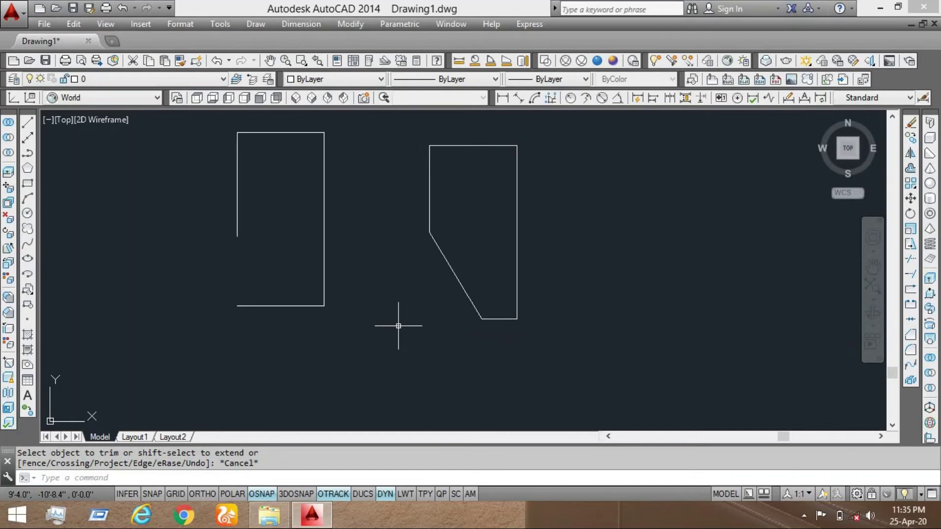
Undo the corner trim and erase the diagonal chamfer line from the right rectangle
key(ctrl+z)
key(ctrl+z)
scroll(437, 320, up, 2)
click(485, 328)
click(474, 308)
text(E)
key(Return)
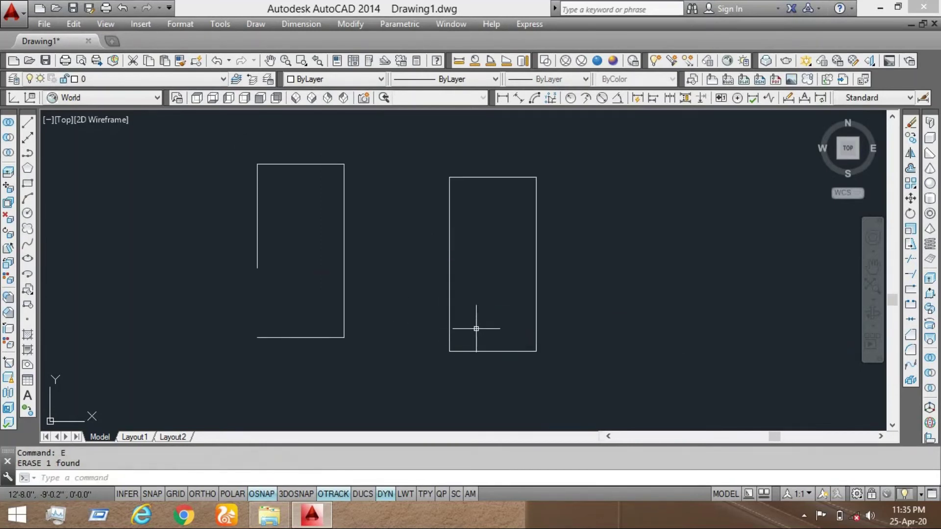
Chamfer the right rectangle's bottom-left corner by angle, with a 5' length along the left edge and a 30° angle
click(910, 338)
scroll(342, 427, up, 2)
text(A)
key(Return)
scroll(341, 419, down, 2)
scroll(398, 389, up, 2)
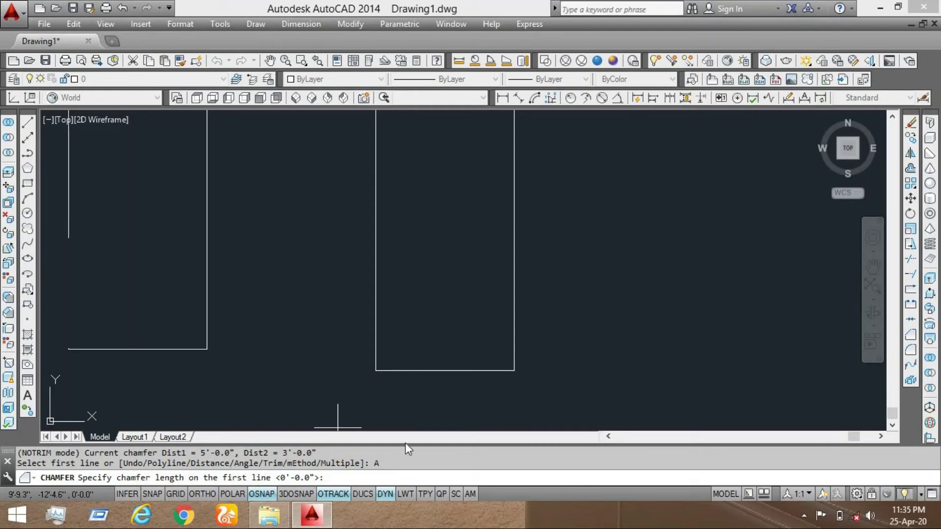
text(5')
key(Return)
text(30)
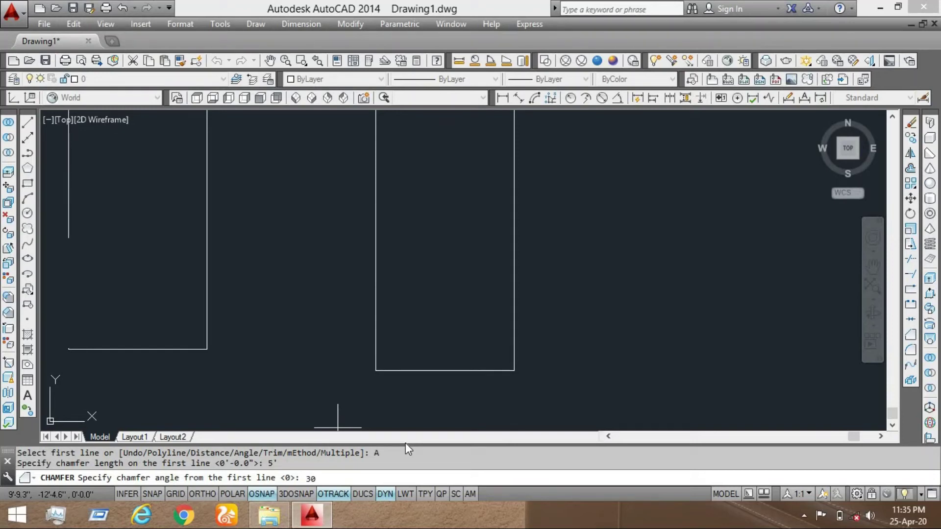
key(Return)
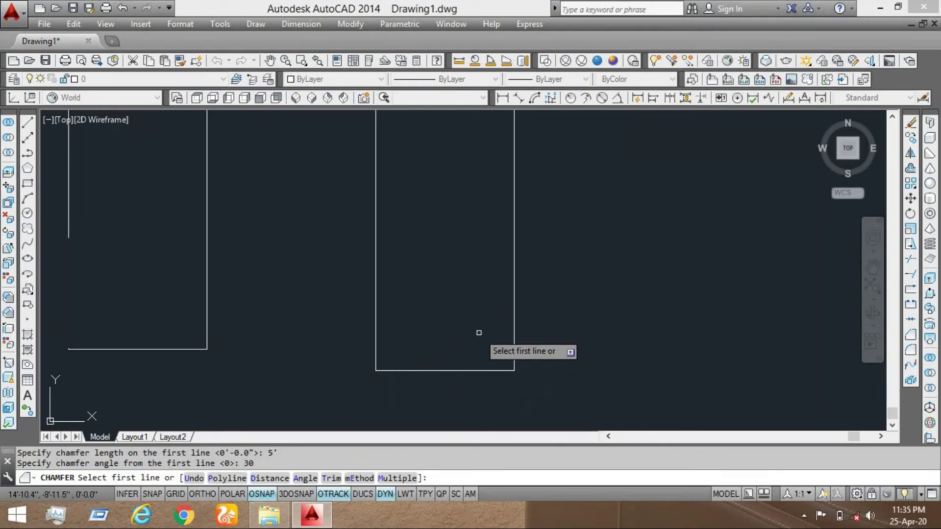
mouse_move(489, 313)
middle_down()
mouse_move(477, 330)
mouse_move(465, 261)
middle_up()
scroll(477, 330, down, 2)
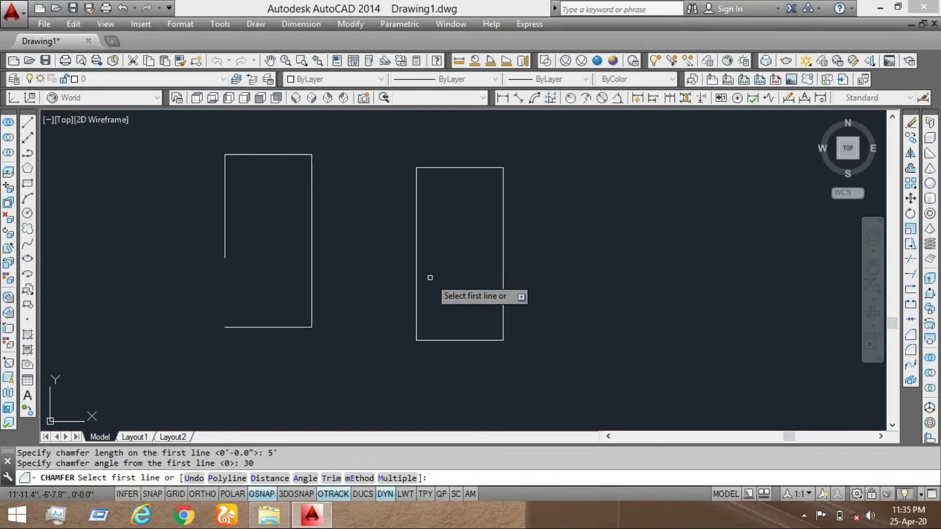
click(416, 287)
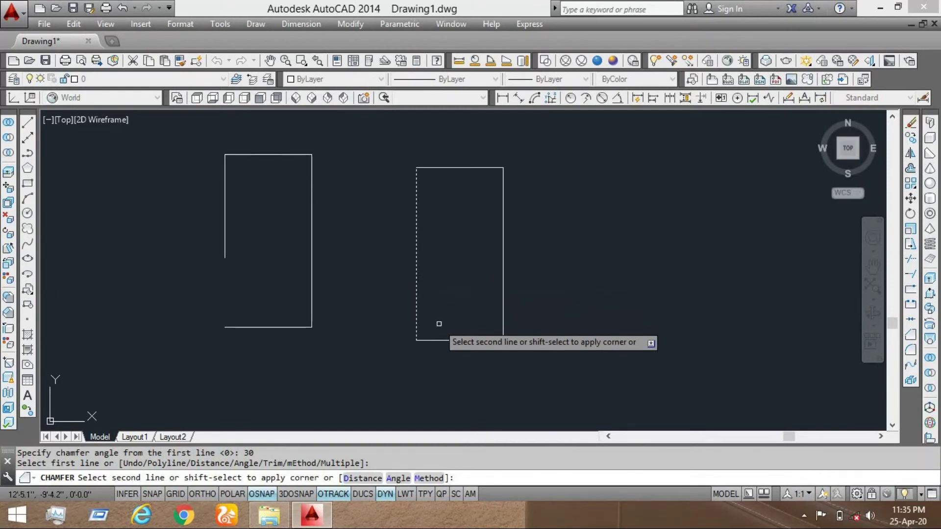
click(450, 342)
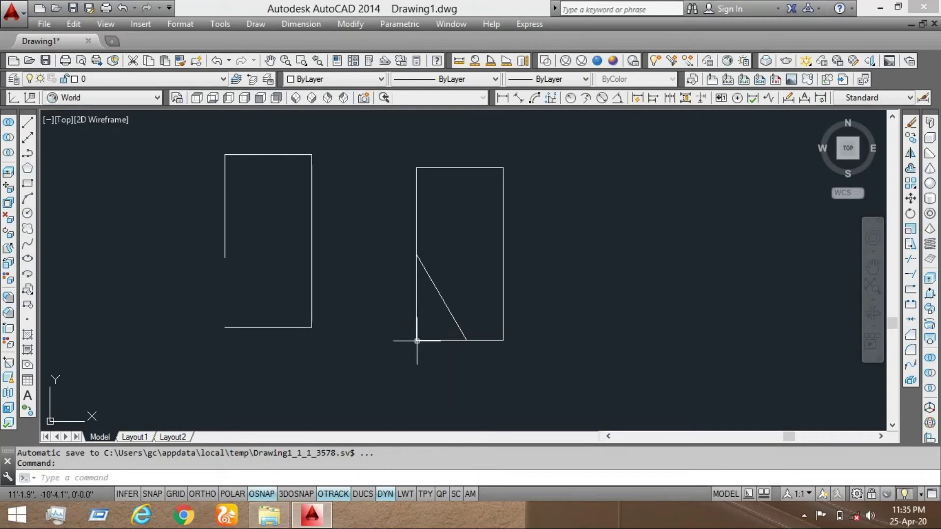
Trim the left and bottom edge segments outside the angled chamfer line on the right rectangle
middle_drag(418, 340, 417, 346)
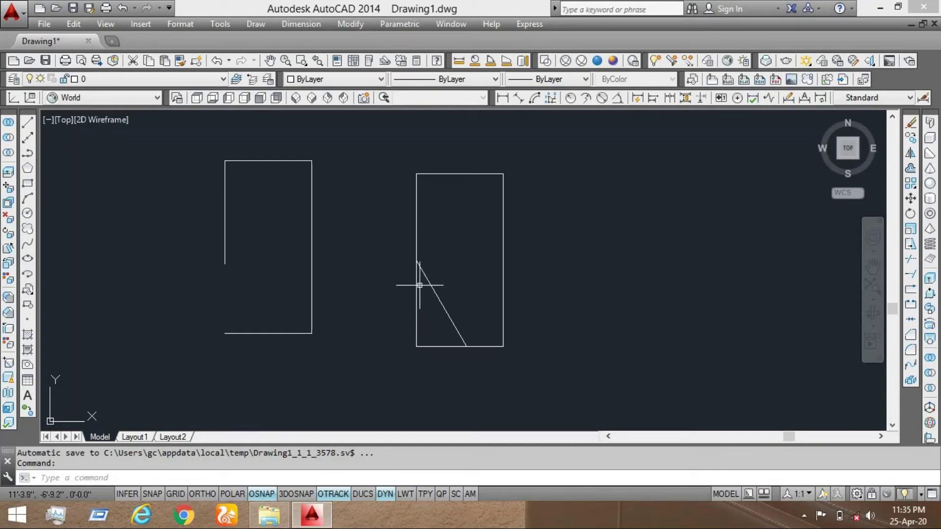
text(tr)
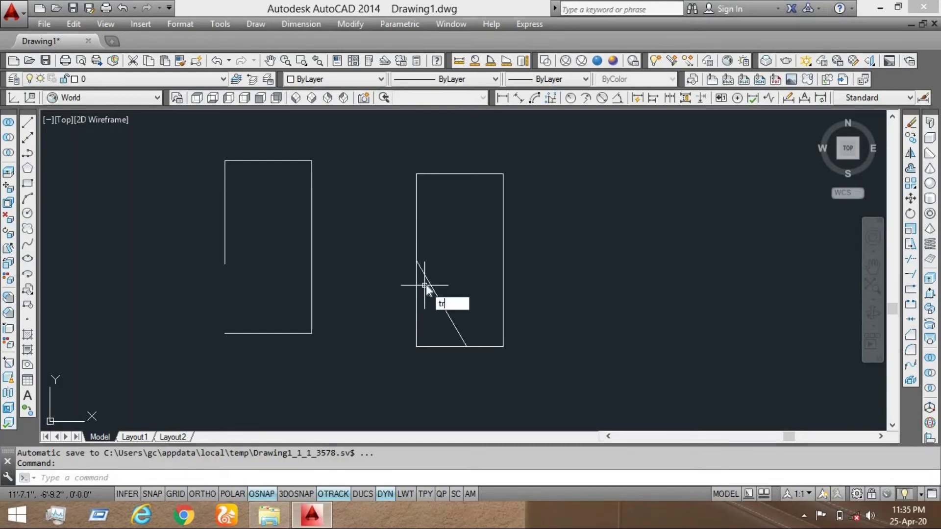
key(Return)
click(579, 196)
click(399, 347)
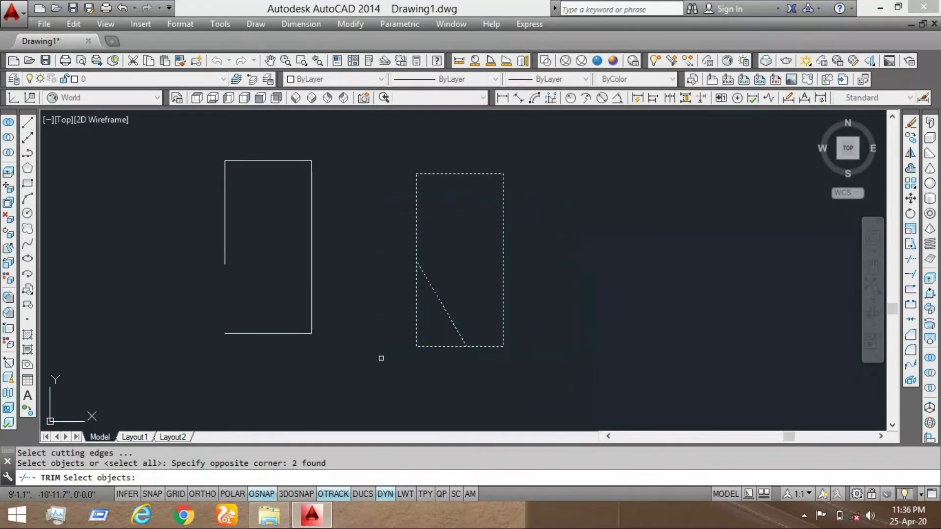
key(Return)
click(433, 320)
click(399, 359)
click(412, 330)
click(383, 343)
key(Escape)
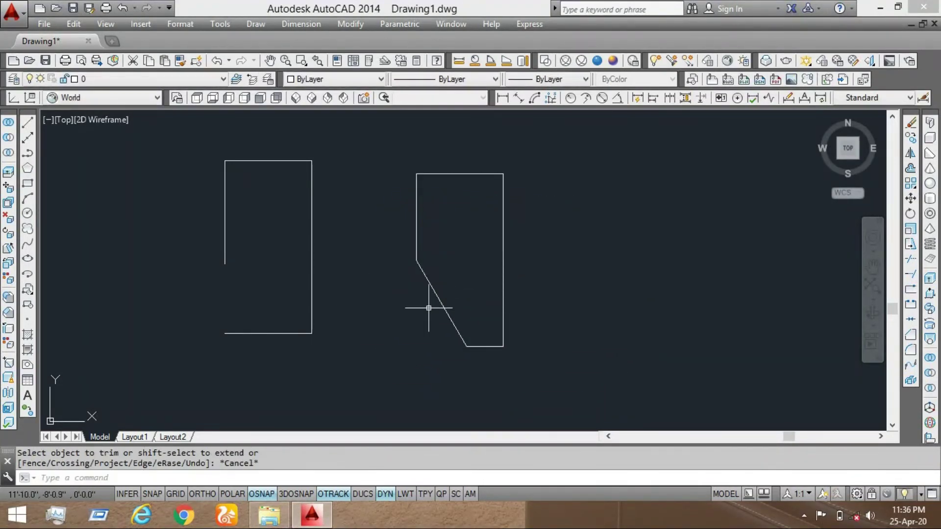
Undo the last trim and erase the angled chamfer line from the right rectangle
key(ctrl+z)
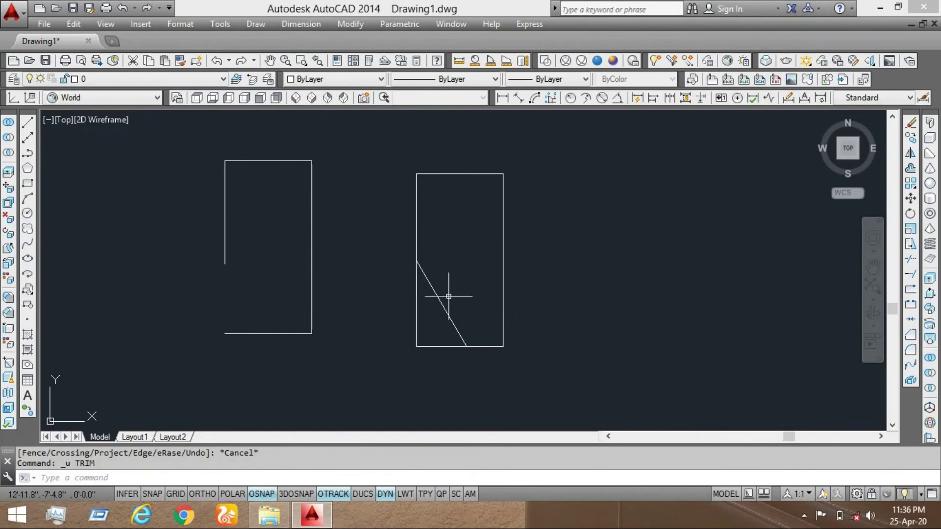
click(438, 299)
click(429, 331)
text(e)
key(Return)
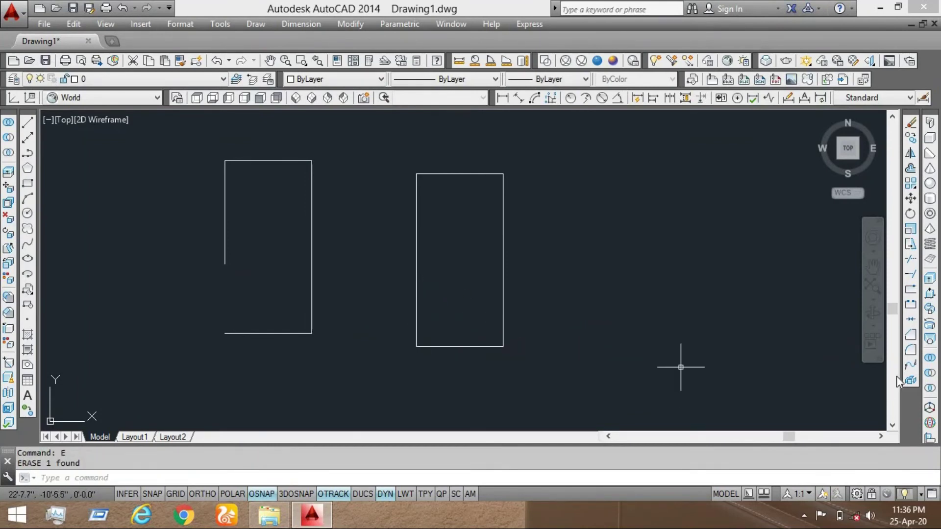
Fillet the right rectangle's bottom-right corner between the bottom and right edges with a 3' radius
click(910, 352)
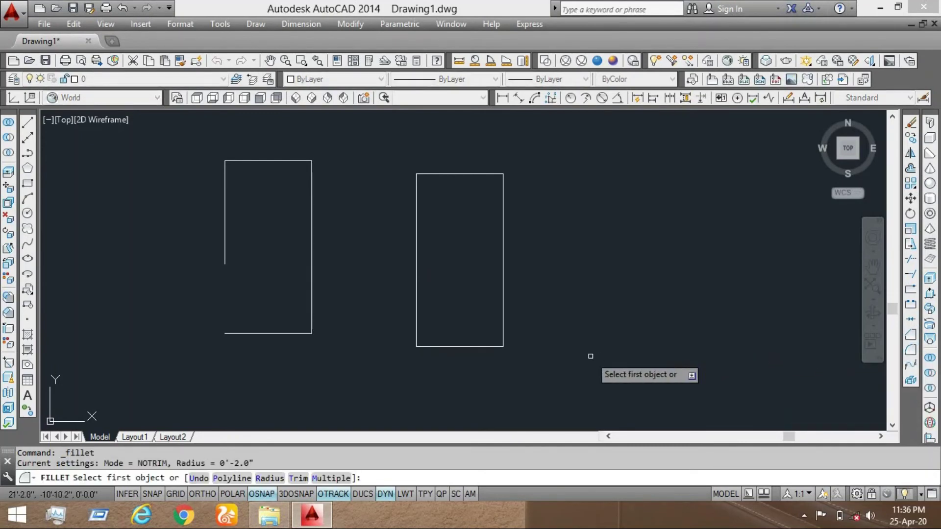
click(270, 479)
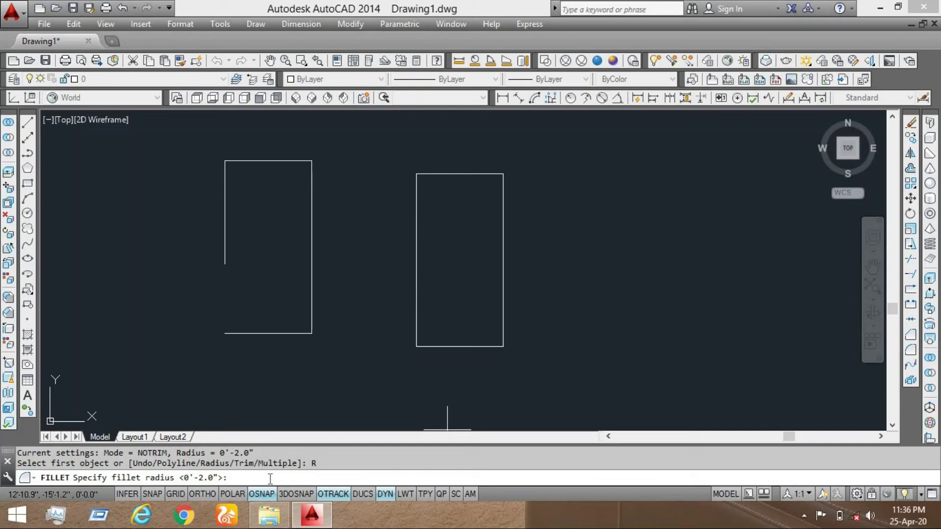
text(3')
key(Return)
scroll(481, 341, up, 3)
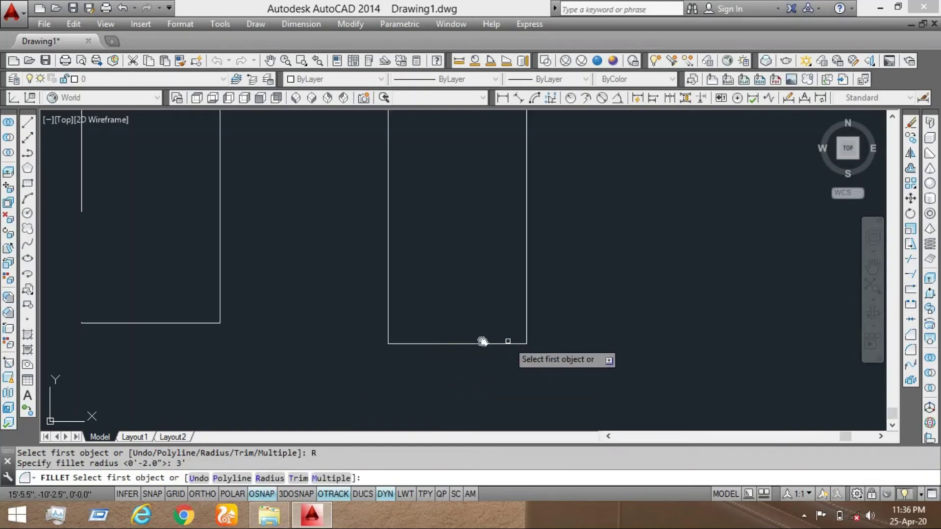
click(478, 344)
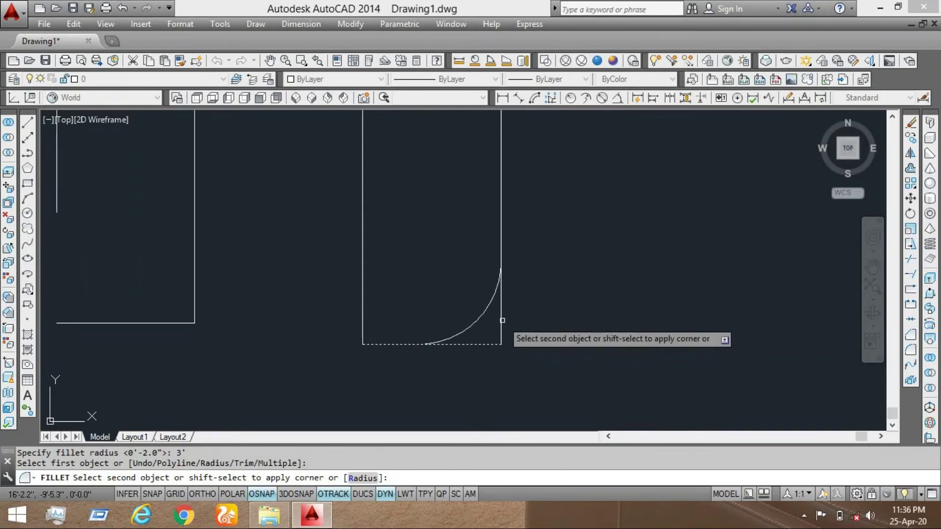
scroll(470, 382, down, 2)
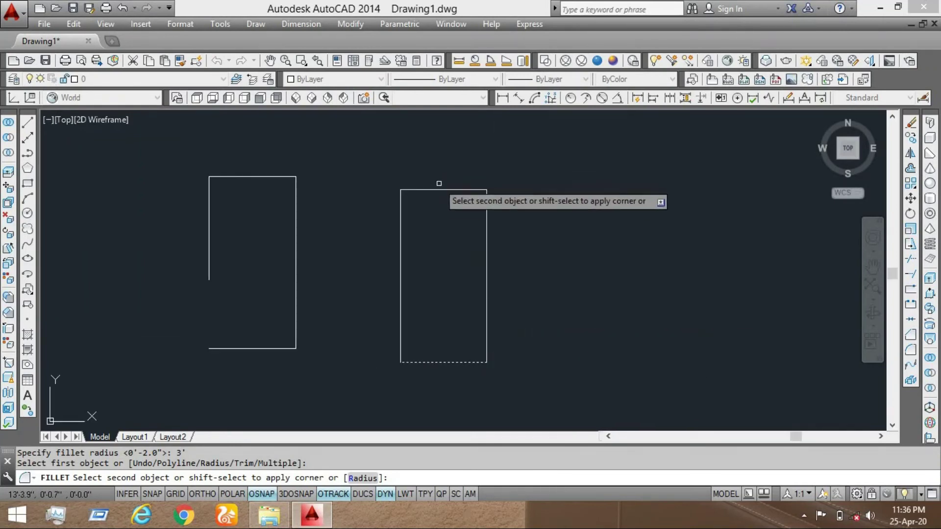
scroll(487, 376, up, 2)
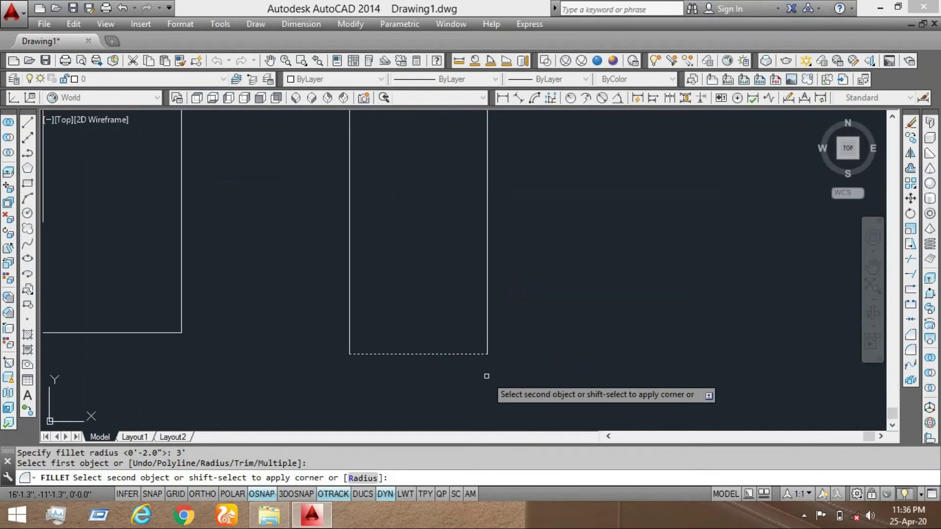
scroll(485, 337, up, 2)
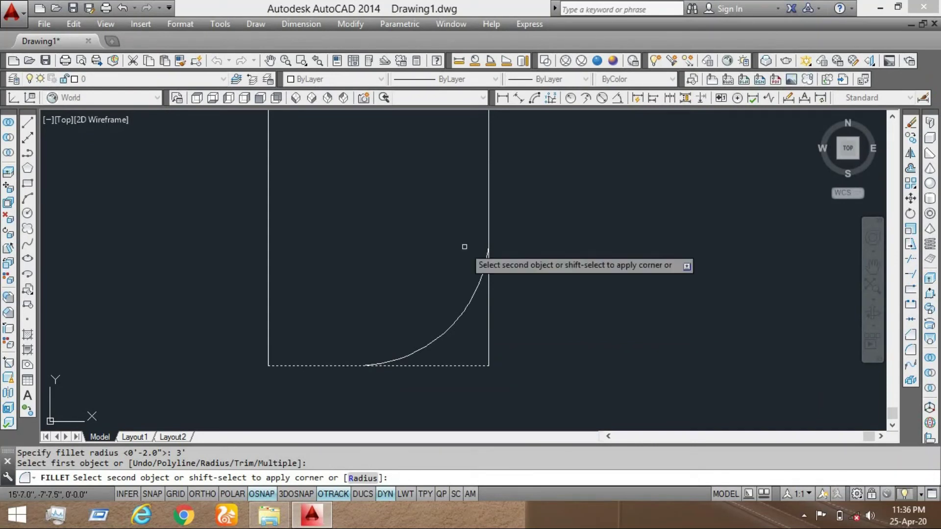
click(488, 338)
Trim the bottom and right edge segments outside the fillet arc at the right rectangle's bottom-right corner
scroll(481, 276, down, 3)
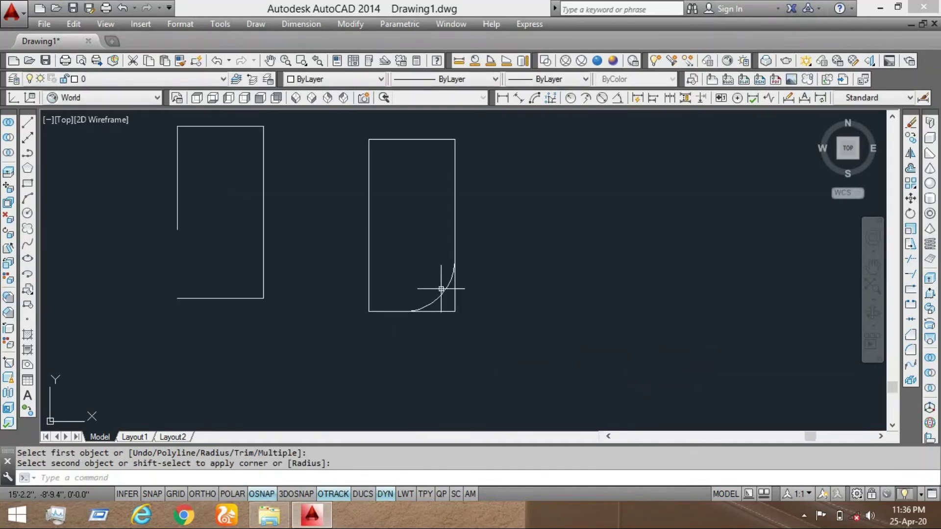
text(tr)
key(Return)
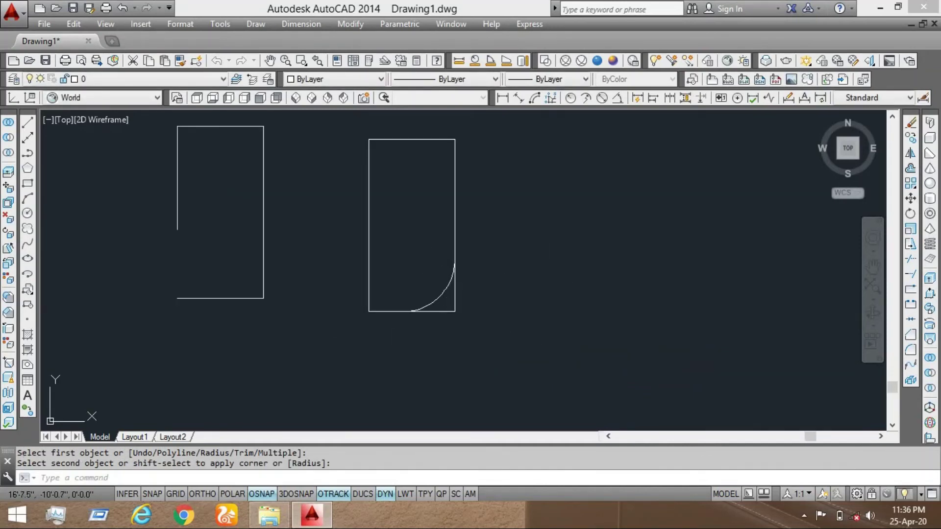
click(525, 240)
click(405, 384)
key(Return)
scroll(439, 327, up, 4)
click(506, 271)
click(445, 351)
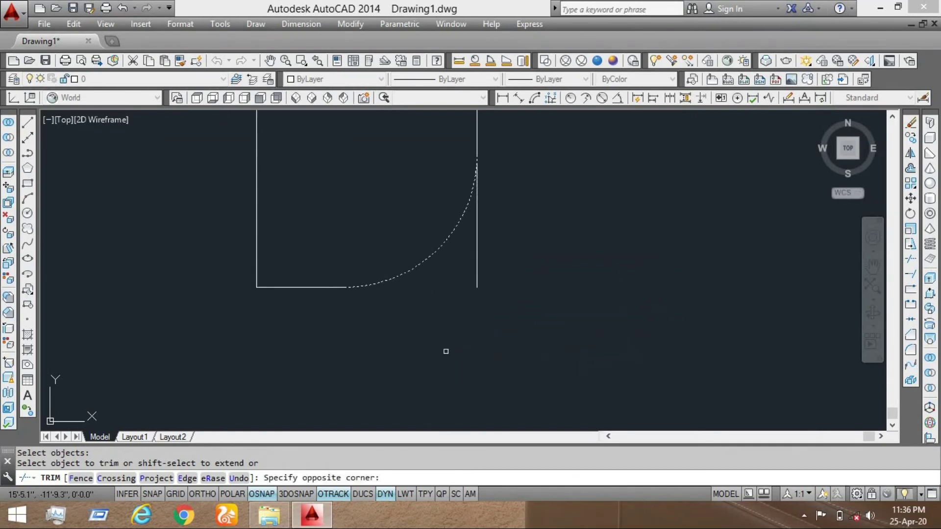
click(496, 284)
click(473, 299)
key(Escape)
scroll(488, 323, down, 2)
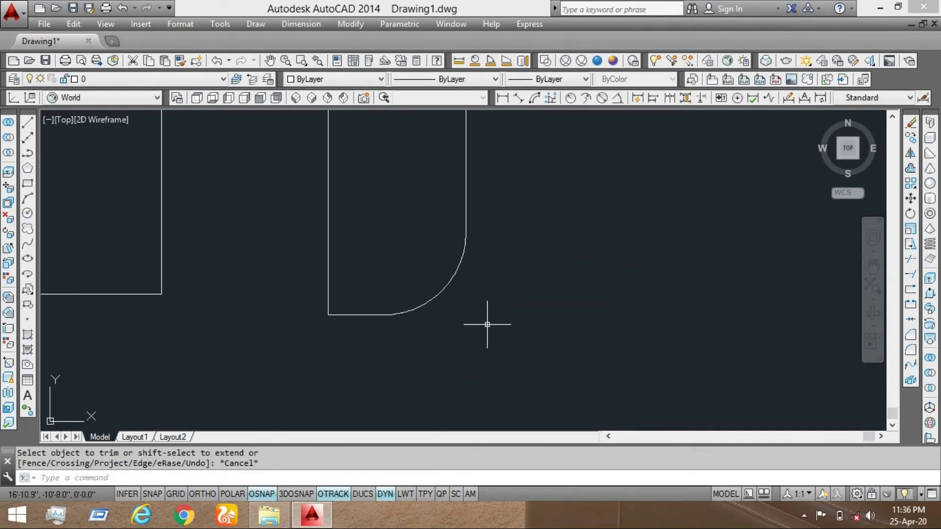
Blend the right outline's right edge with the open end of the left outline's left edge, and select the resulting spline
scroll(490, 277, down, 3)
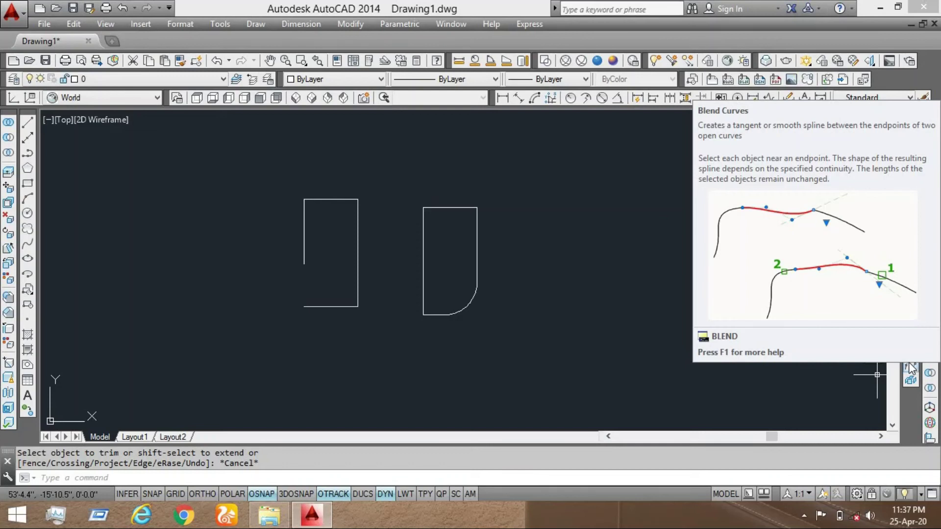
click(911, 369)
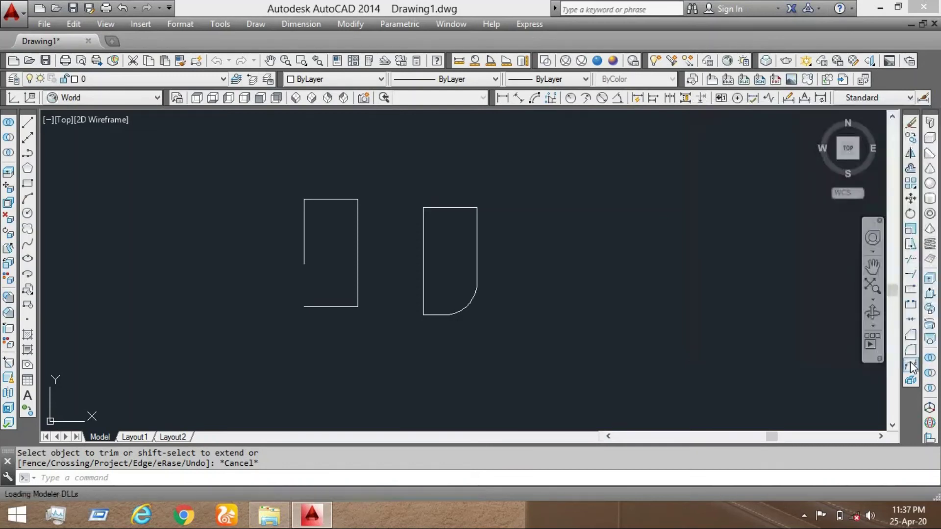
click(474, 241)
click(455, 209)
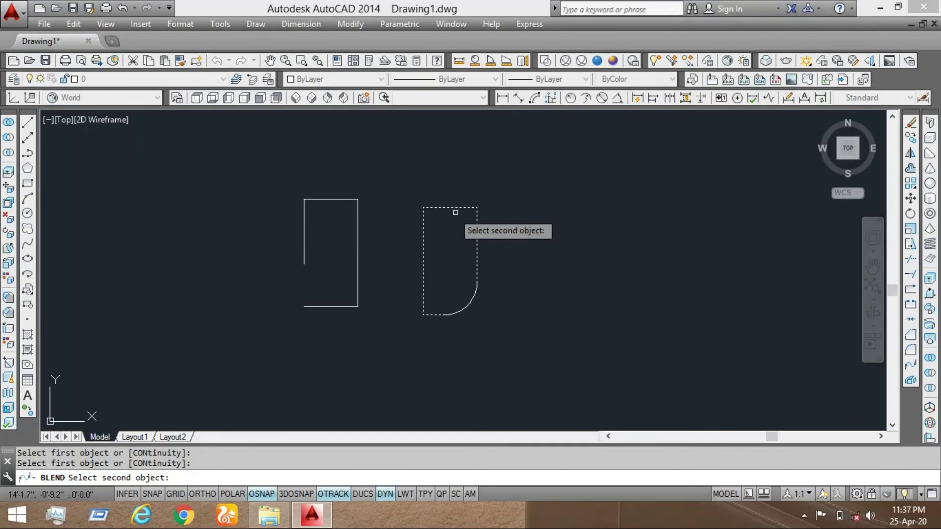
middle_drag(400, 255, 418, 269)
scroll(352, 334, up, 2)
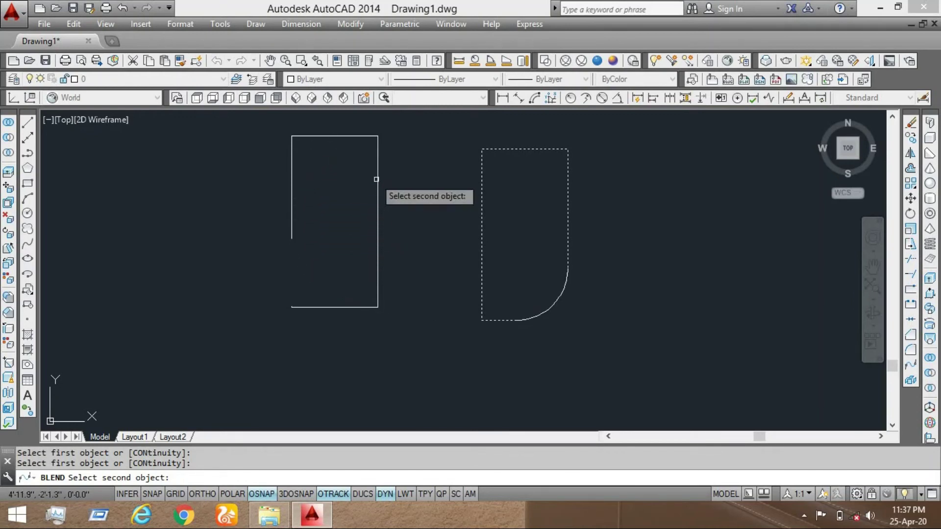
click(293, 212)
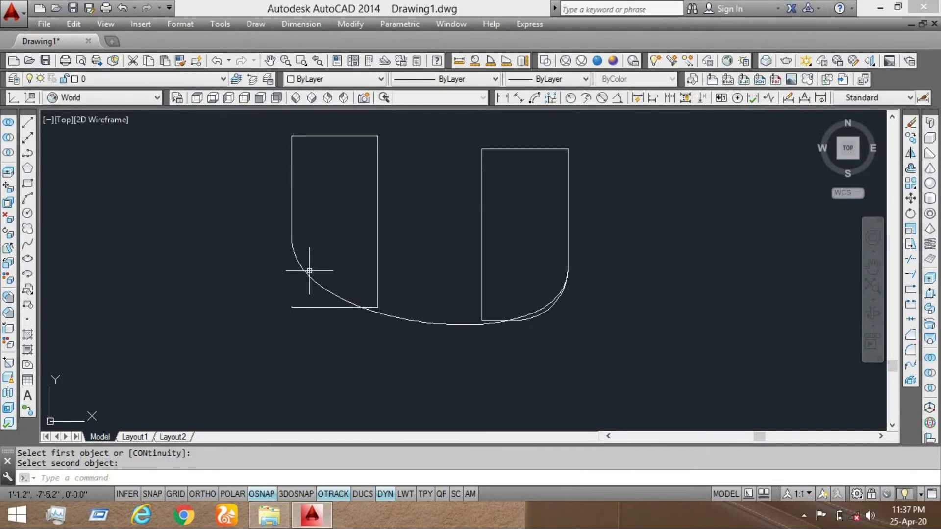
click(435, 314)
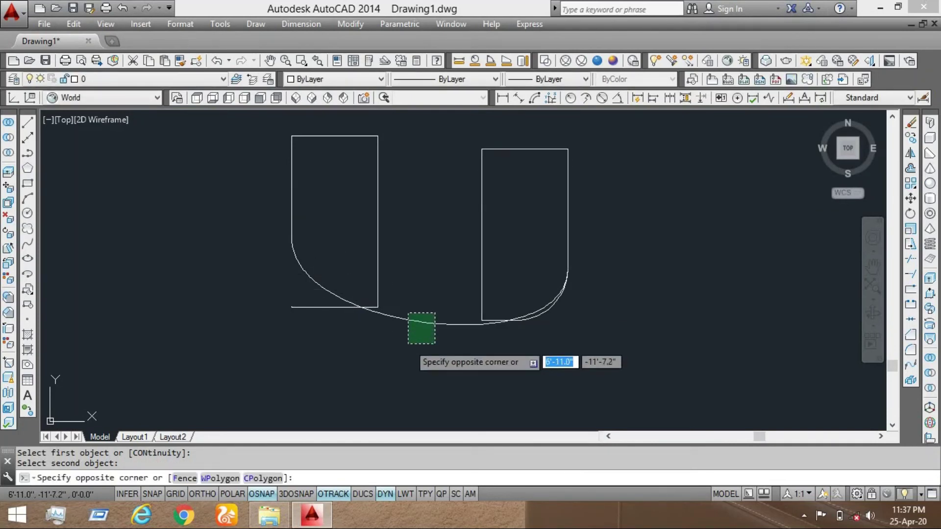
click(408, 338)
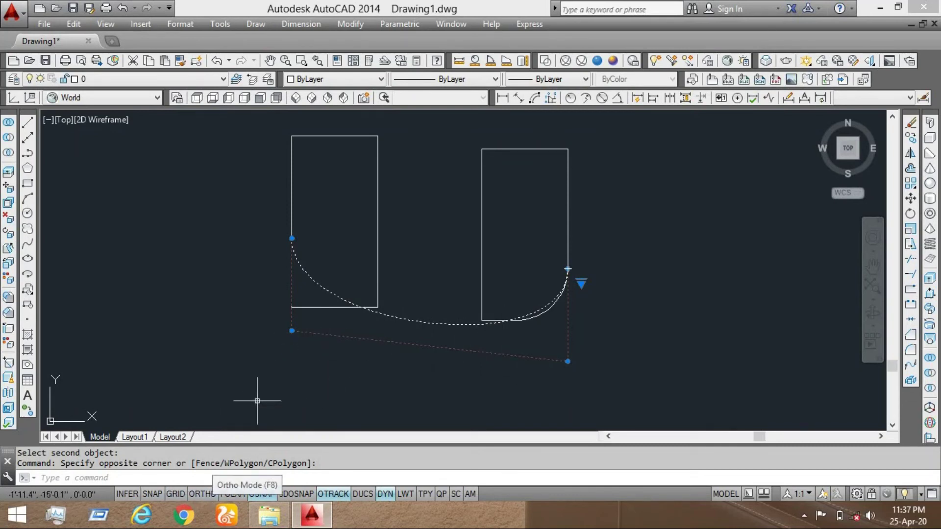
Reshape the blend spline into an S-curve by moving its upper control point toward the right rectangle's top and its lower one below the left outline
click(292, 331)
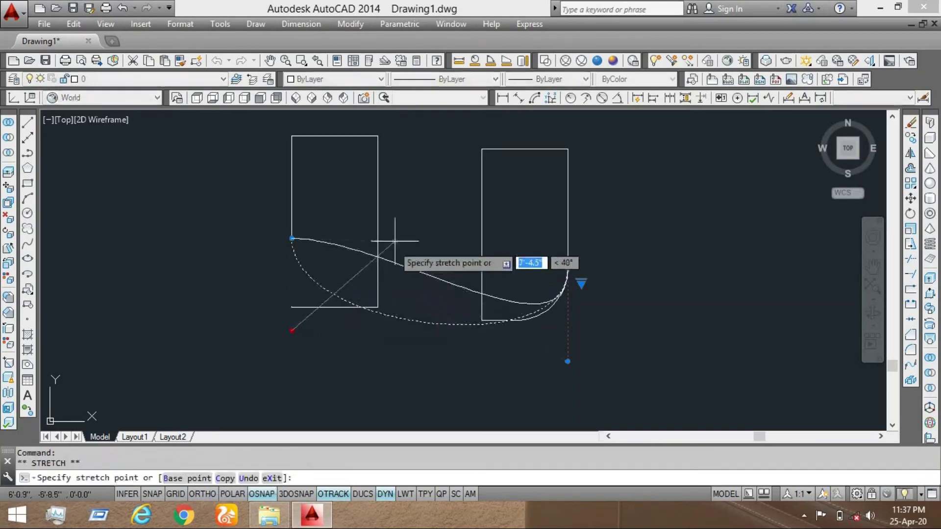
click(422, 204)
click(568, 361)
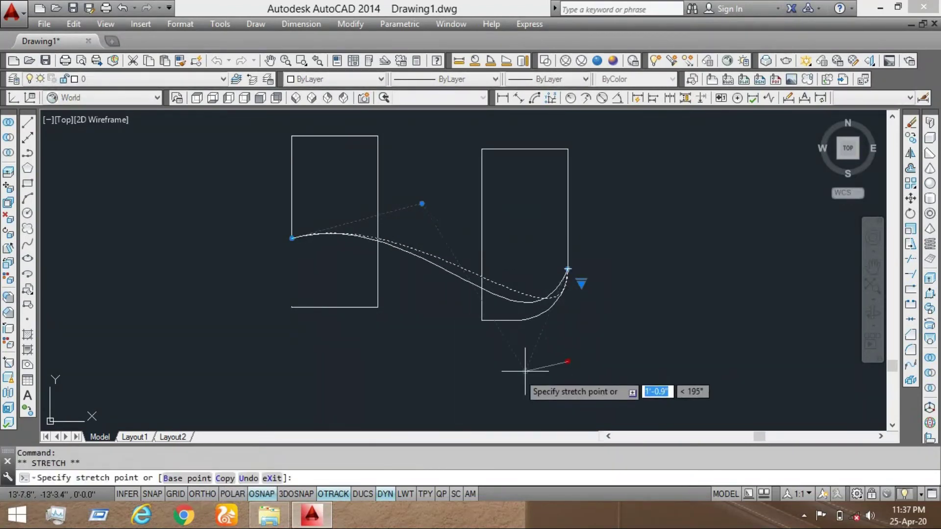
click(349, 386)
click(422, 204)
click(555, 134)
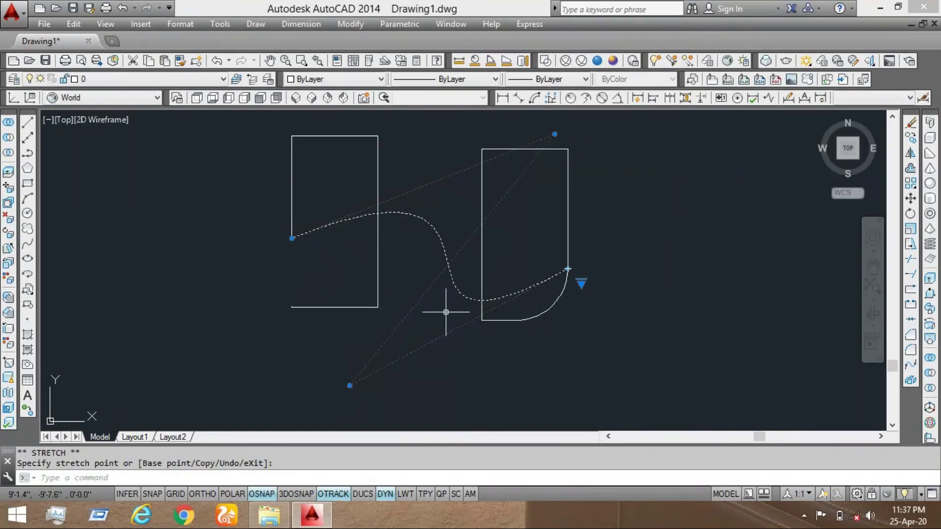
click(349, 386)
click(256, 383)
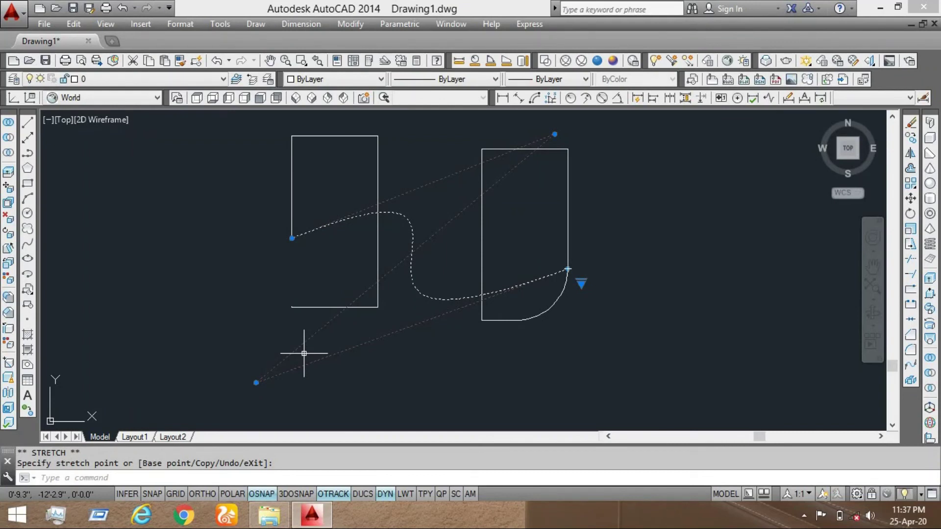
key(Escape)
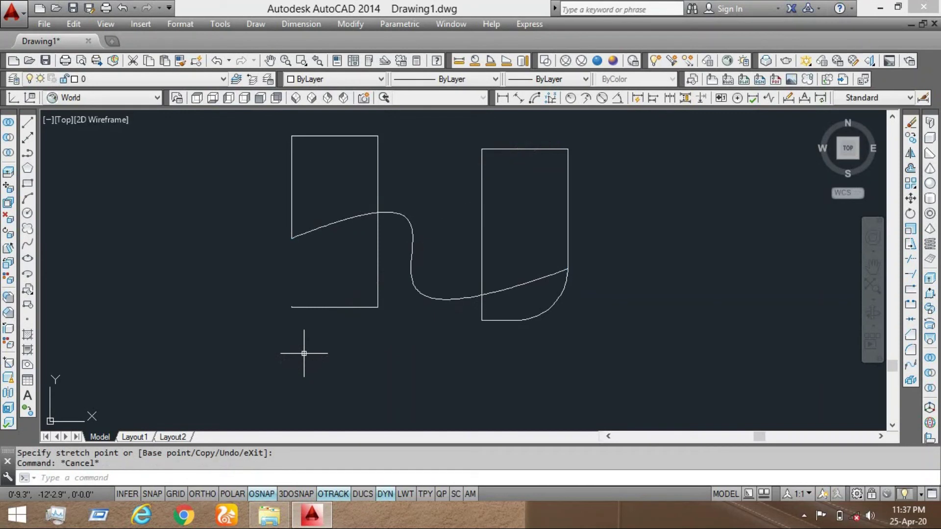
Select the right outline's edges and inspect how they are grouped as objects, then clear the selection
click(578, 140)
click(491, 177)
key(Escape)
click(524, 130)
click(460, 179)
scroll(476, 169, up, 2)
middle_drag(504, 152, 469, 176)
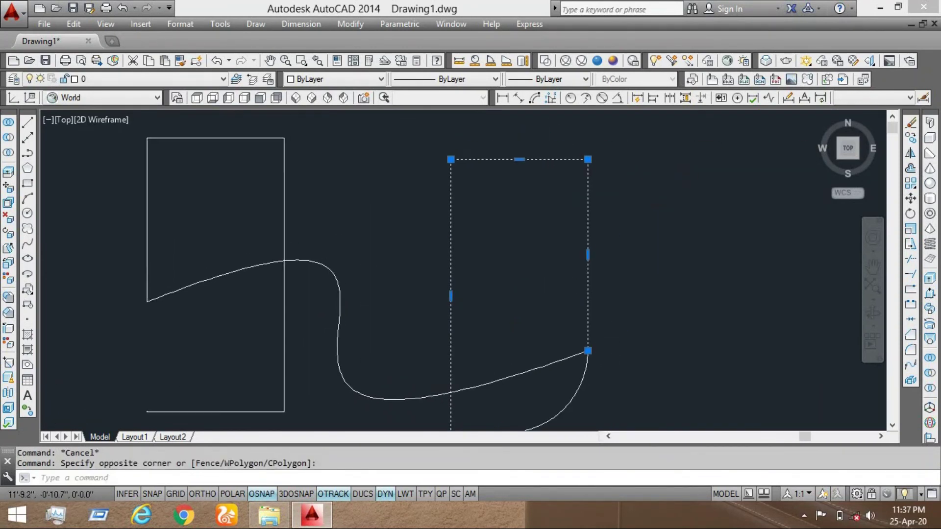
scroll(552, 277, down, 2)
middle_drag(552, 278, 552, 249)
scroll(503, 177, up, 4)
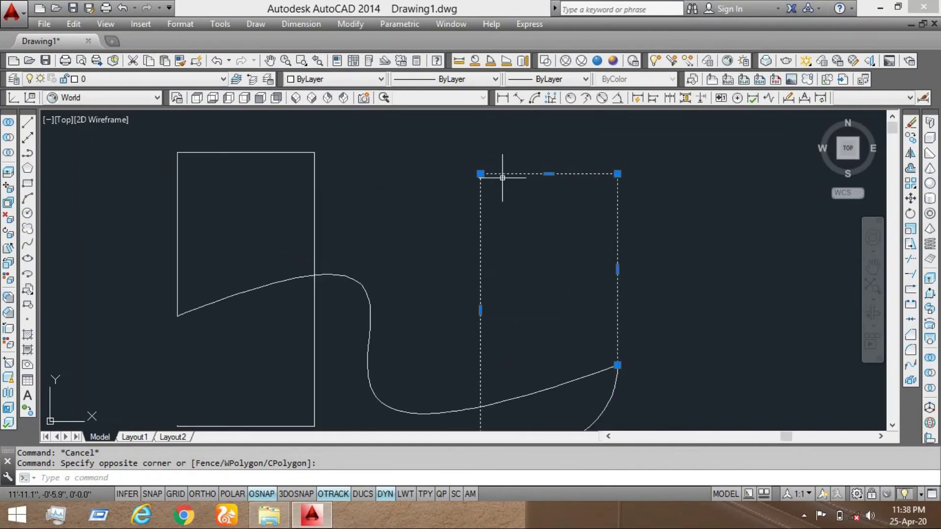
scroll(595, 196, down, 4)
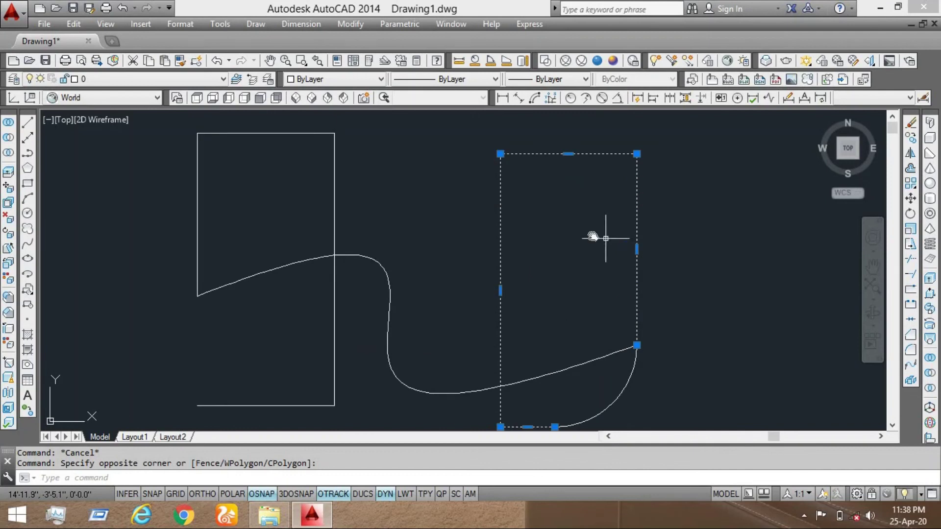
key(Escape)
Draw a small rectangle inside the right outline, with its right side on the outline's right edge
scroll(598, 236, up, 2)
click(29, 185)
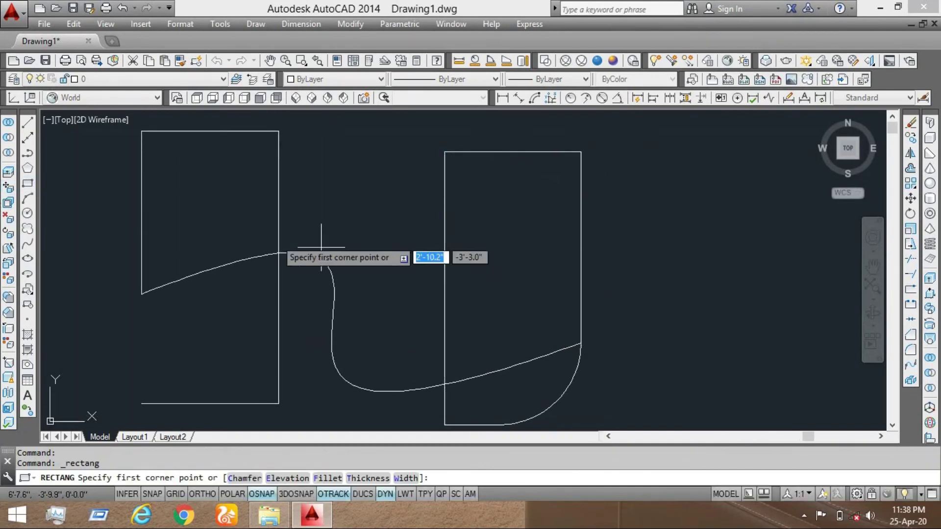
click(505, 201)
click(581, 256)
key(Escape)
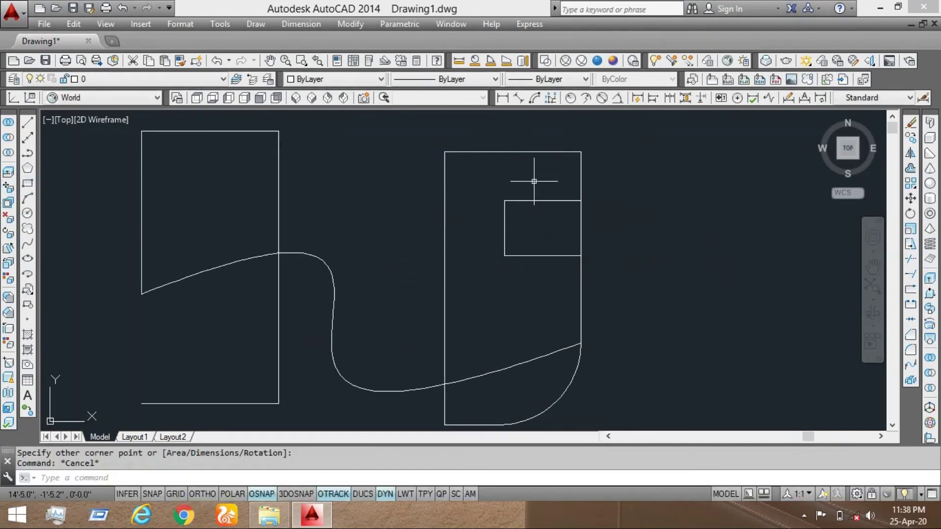
Select the small rectangle to check whether its sides form a single object, then clear the selection
click(538, 181)
click(505, 216)
middle_drag(546, 251, 504, 242)
key(Escape)
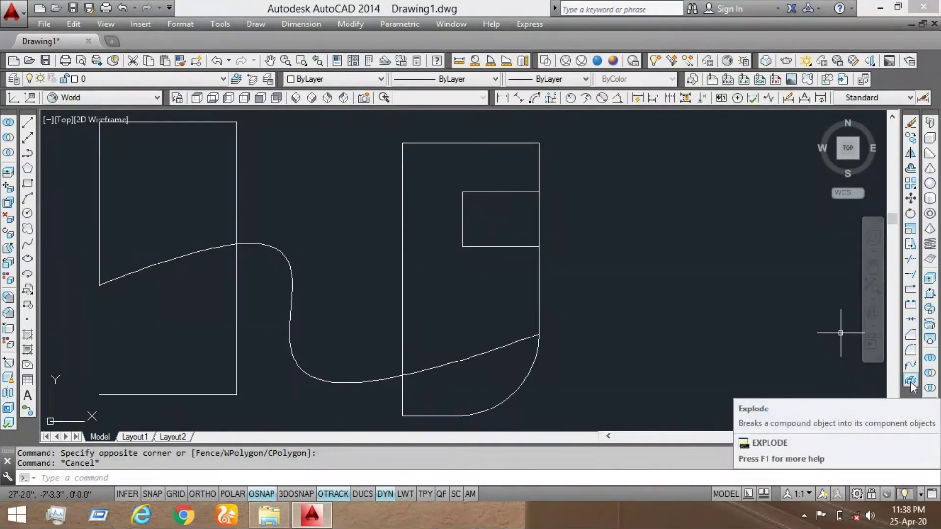
Explode the small rectangle inside the right outline into separate lines
click(910, 380)
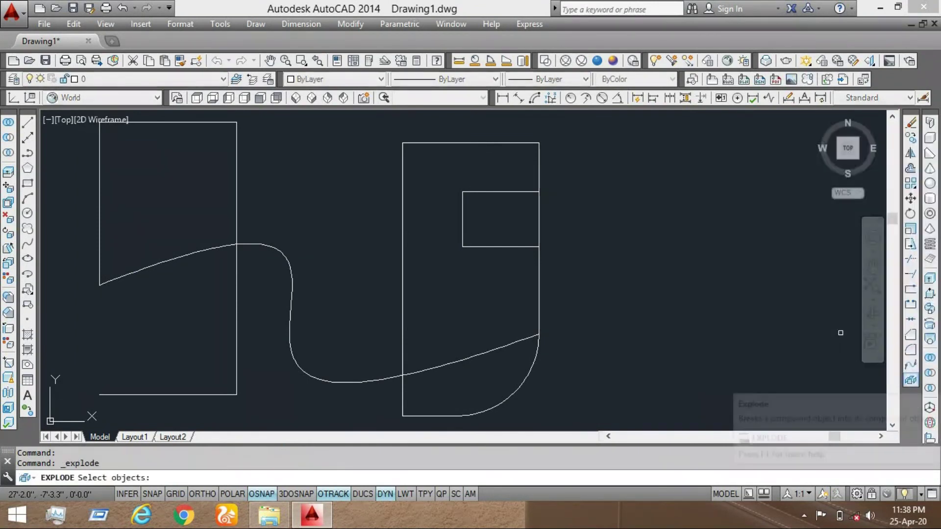
click(492, 168)
click(468, 204)
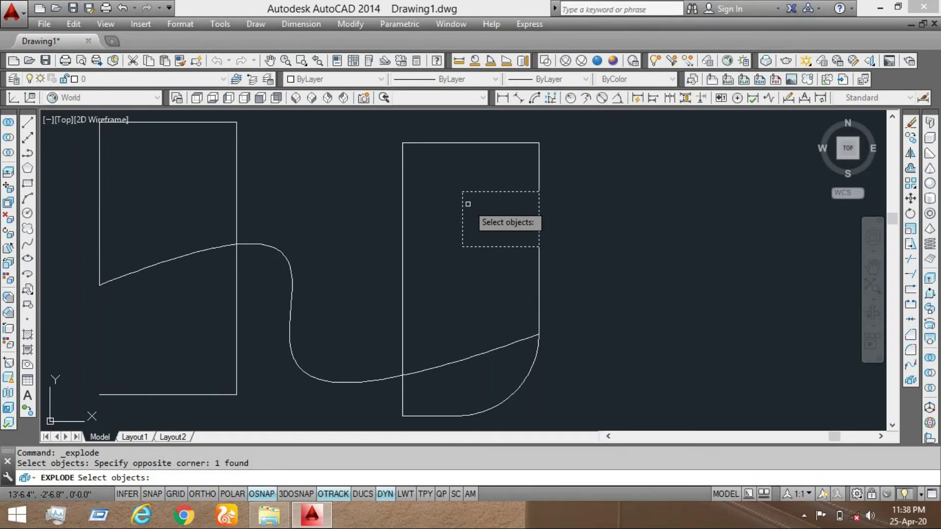
key(Return)
Select the exploded rectangle's top, bottom and left lines one by one to check that they are separate objects
click(496, 191)
click(489, 239)
click(481, 263)
click(476, 210)
click(449, 221)
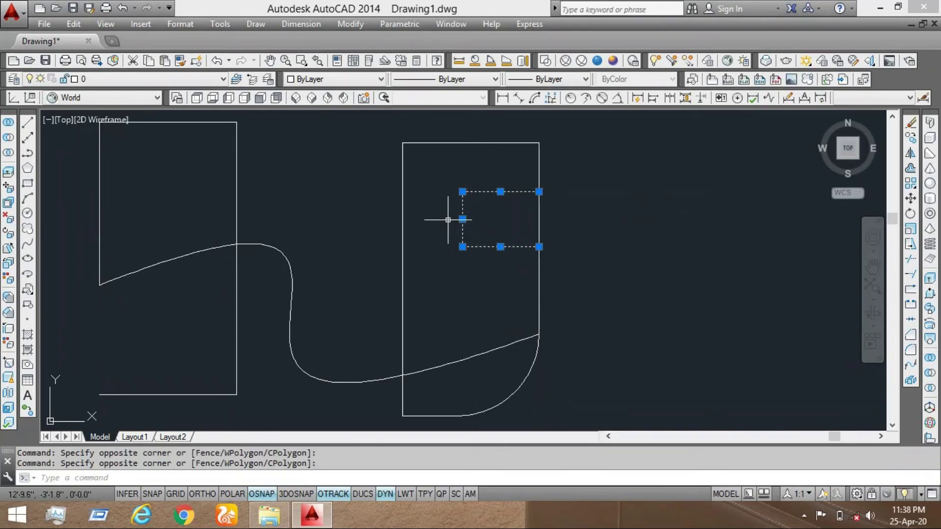